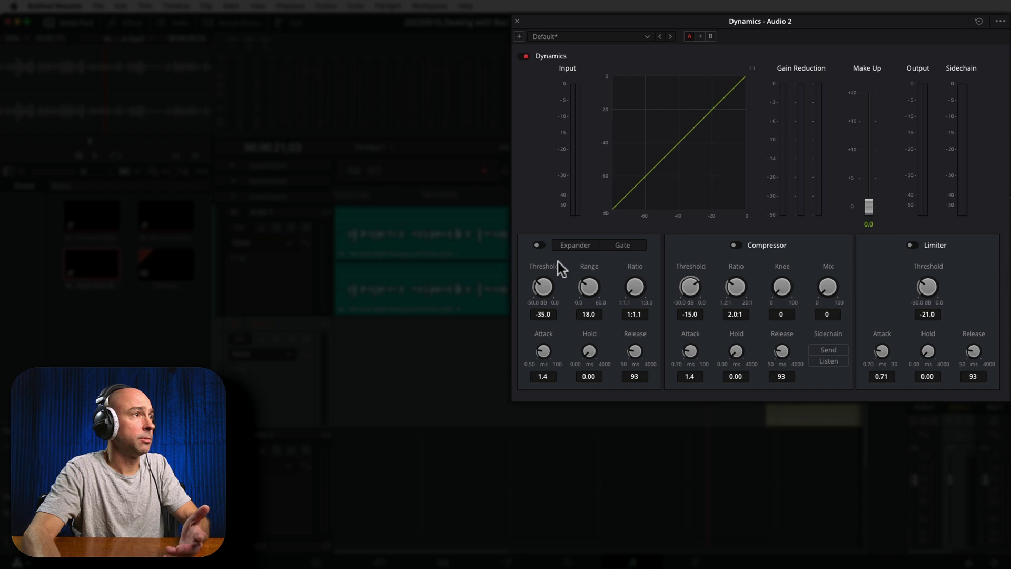
# Enable the expander/gate section of the Audio 2 dynamics, try Gate mode and return to Expander mode
pyautogui.click(574, 248)
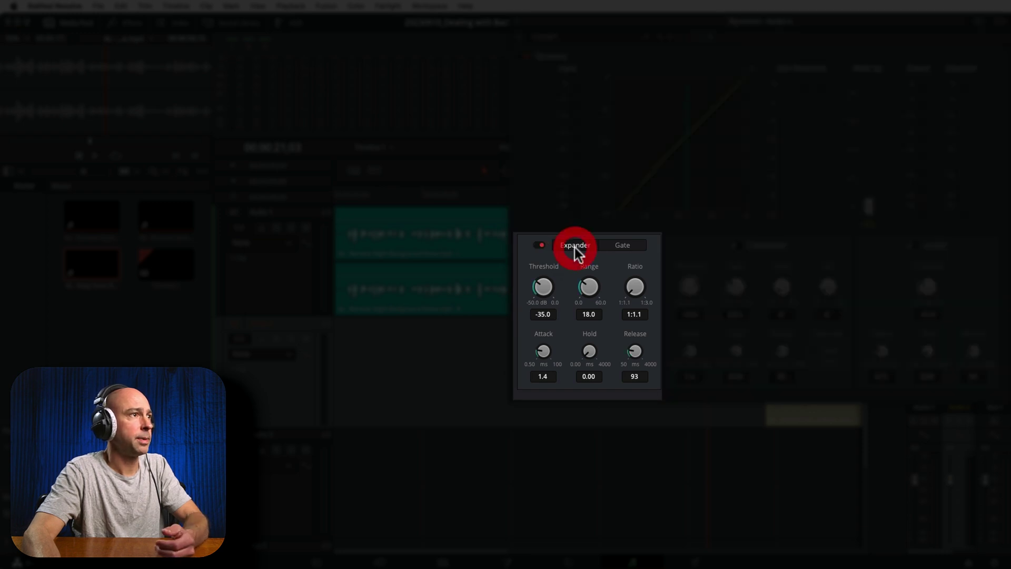
pyautogui.click(618, 248)
pyautogui.click(577, 248)
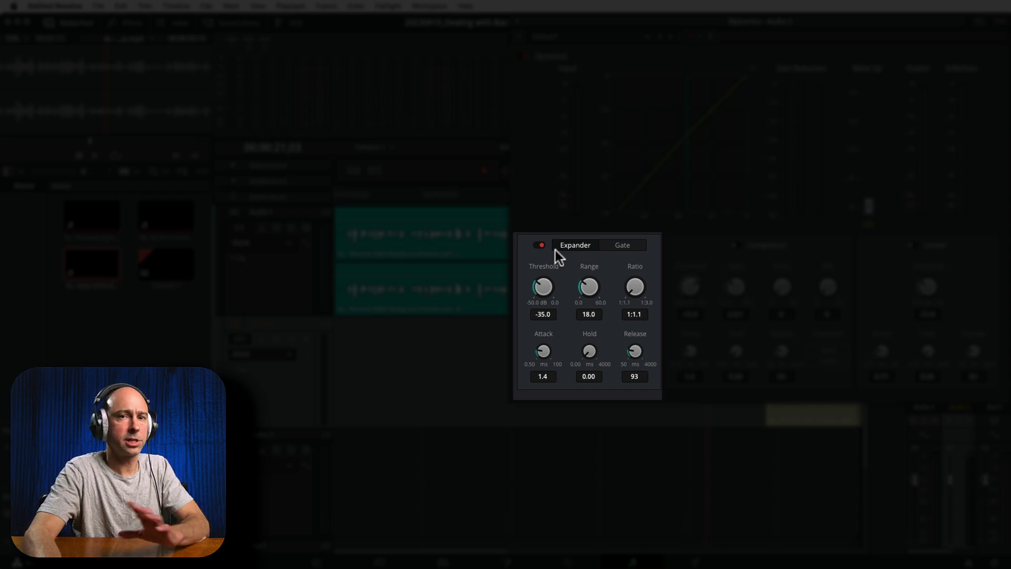
pyautogui.click(539, 246)
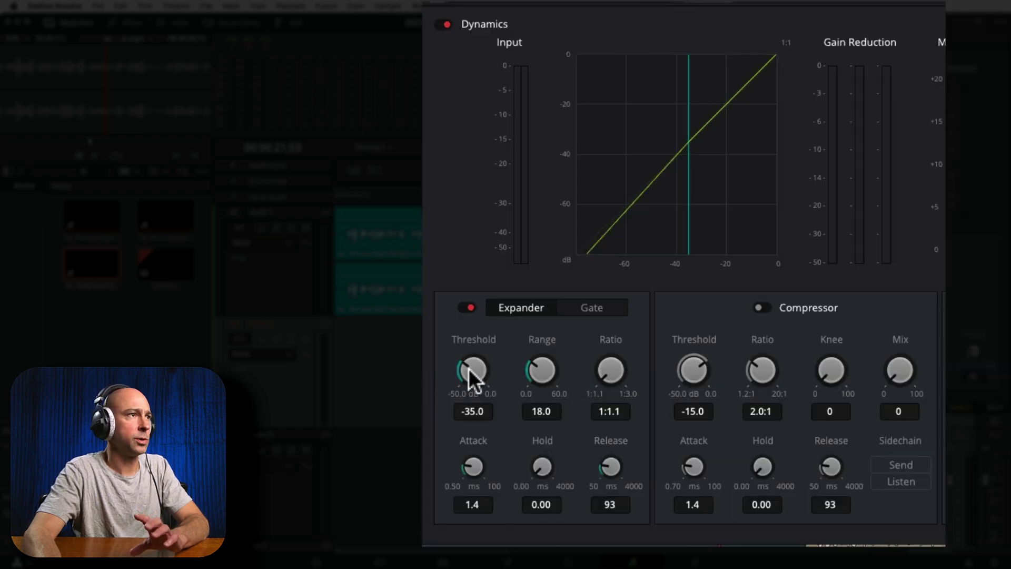
# Set the Audio 2 expander's threshold to -30.0 dB, its range to 23.4 and its ratio to 1:1.6
pyautogui.moveTo(471, 371)
pyautogui.mouseDown()
pyautogui.moveTo(513, 379)
pyautogui.moveTo(477, 377)
pyautogui.mouseUp()
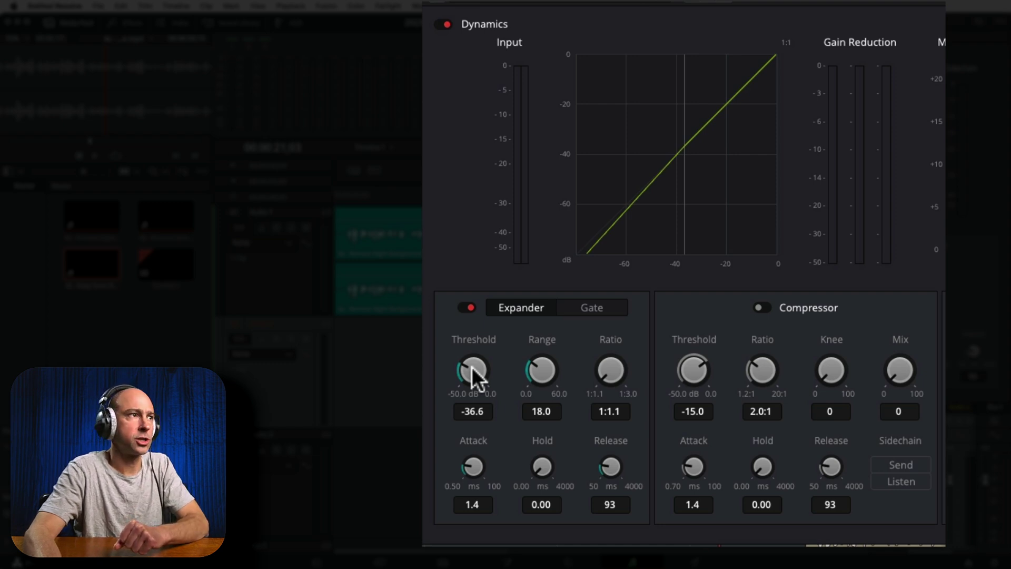
pyautogui.moveTo(475, 367)
pyautogui.mouseDown()
pyautogui.moveTo(514, 380)
pyautogui.moveTo(575, 368)
pyautogui.moveTo(541, 382)
pyautogui.moveTo(473, 374)
pyautogui.moveTo(469, 384)
pyautogui.mouseUp()
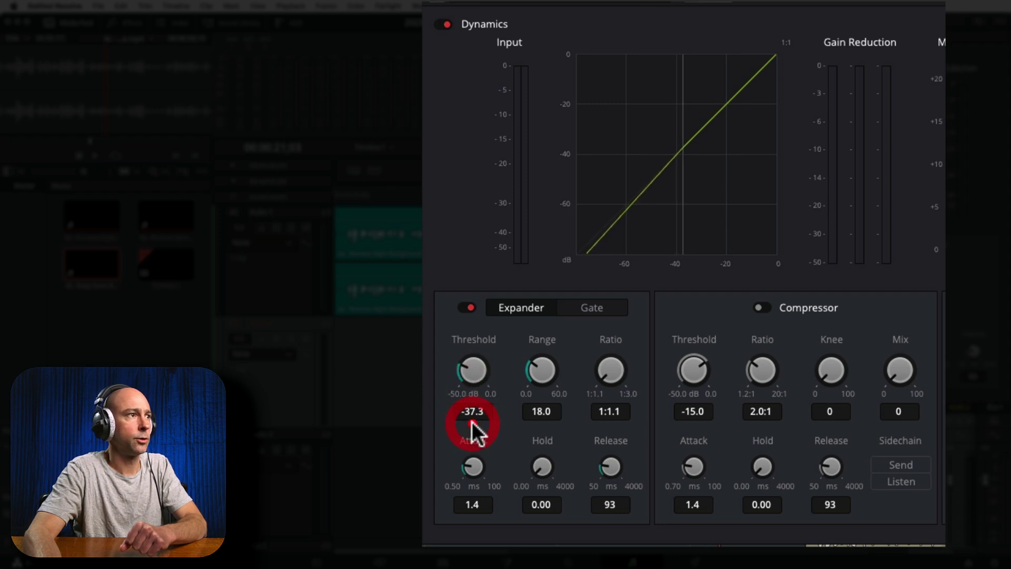
pyautogui.moveTo(472, 368); pyautogui.dragTo(514, 364)
pyautogui.click(516, 371)
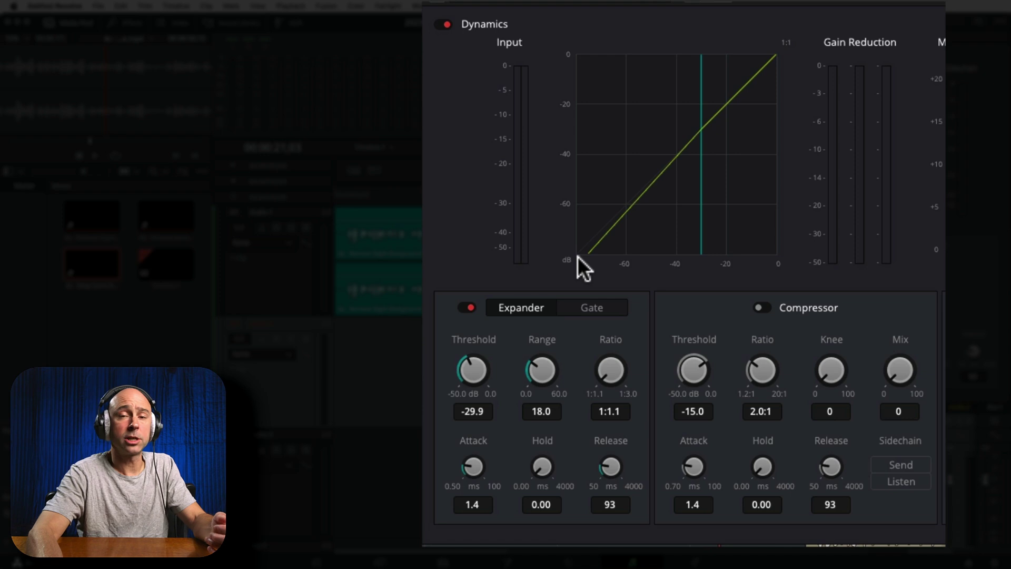
pyautogui.moveTo(541, 371); pyautogui.dragTo(652, 369)
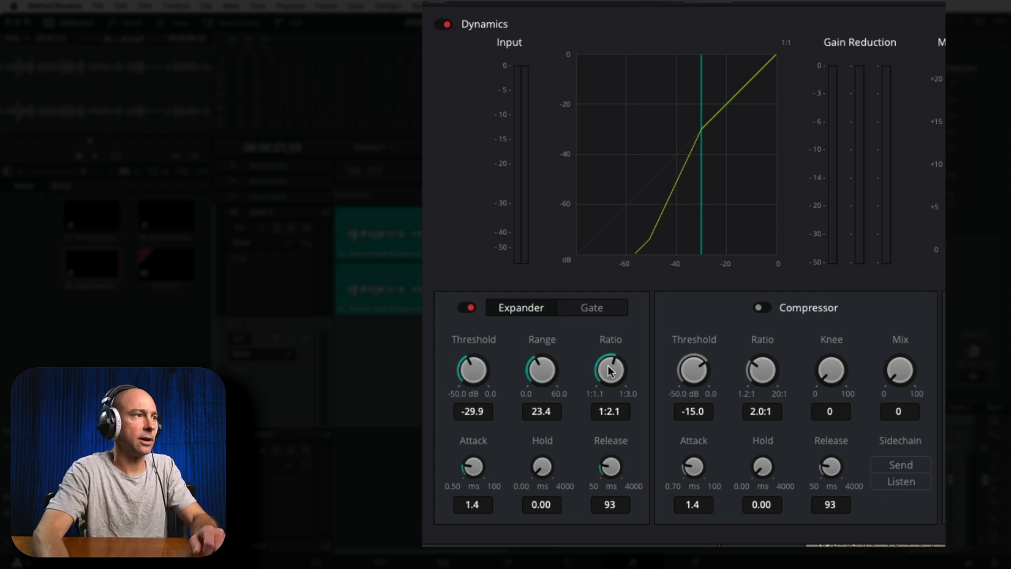
pyautogui.moveTo(610, 371); pyautogui.dragTo(549, 382)
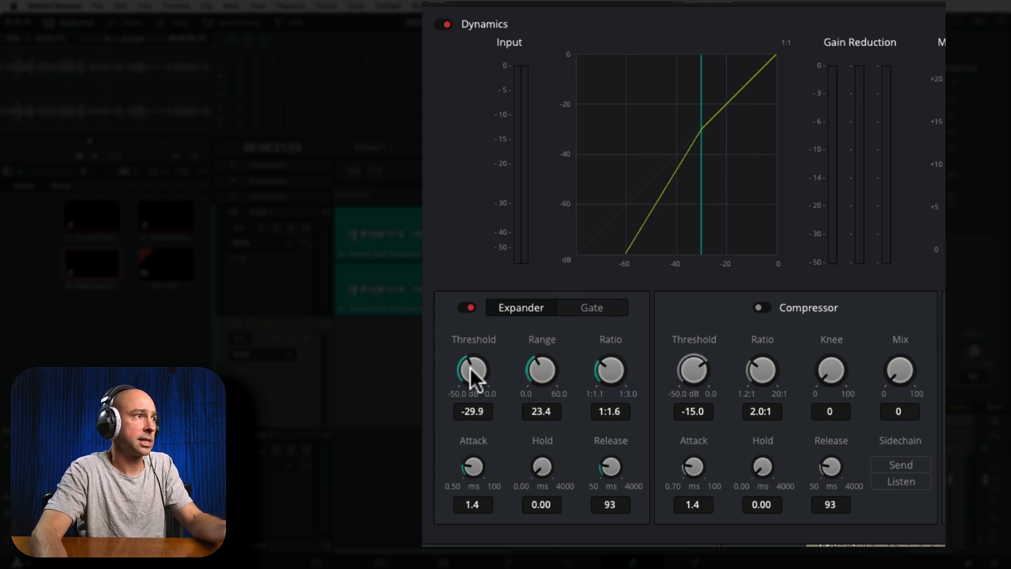
pyautogui.scroll(-1, 469, 367)
pyautogui.click(477, 426)
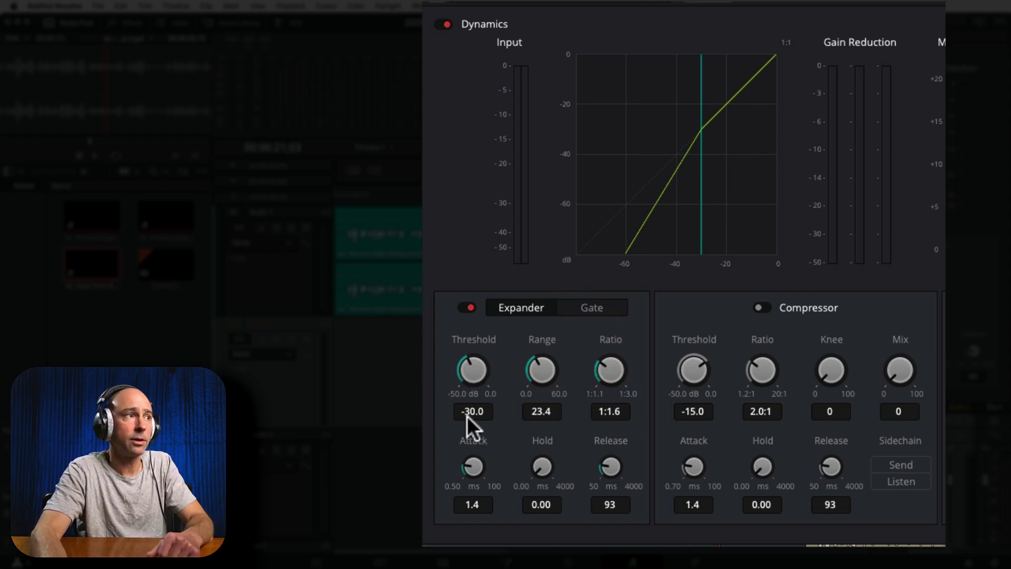
# Bypass the Audio 2 expander, place the playhead at about 9 seconds and re-enable the expander to examine its gain reduction
pyautogui.click(470, 310)
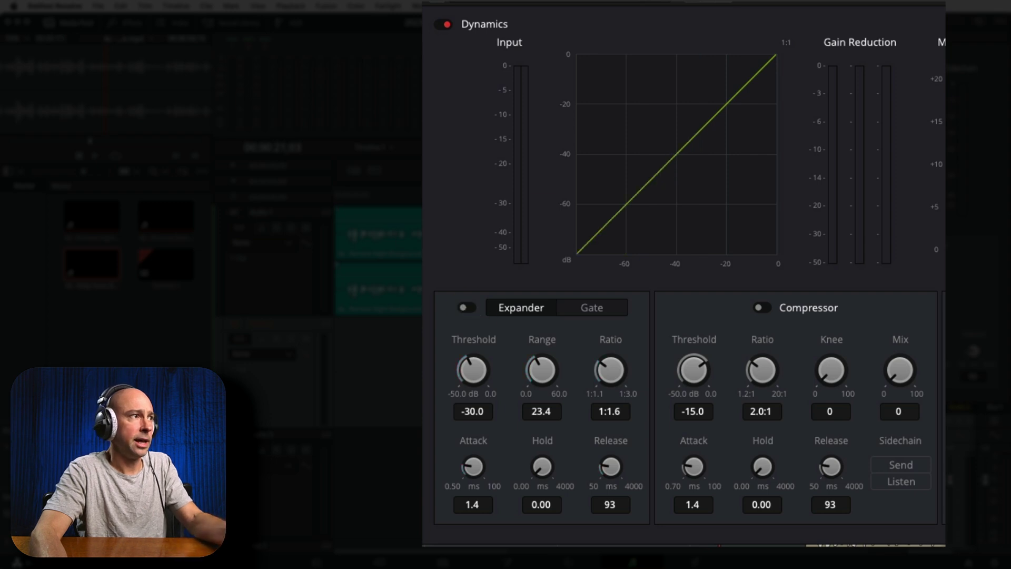
pyautogui.click(350, 273)
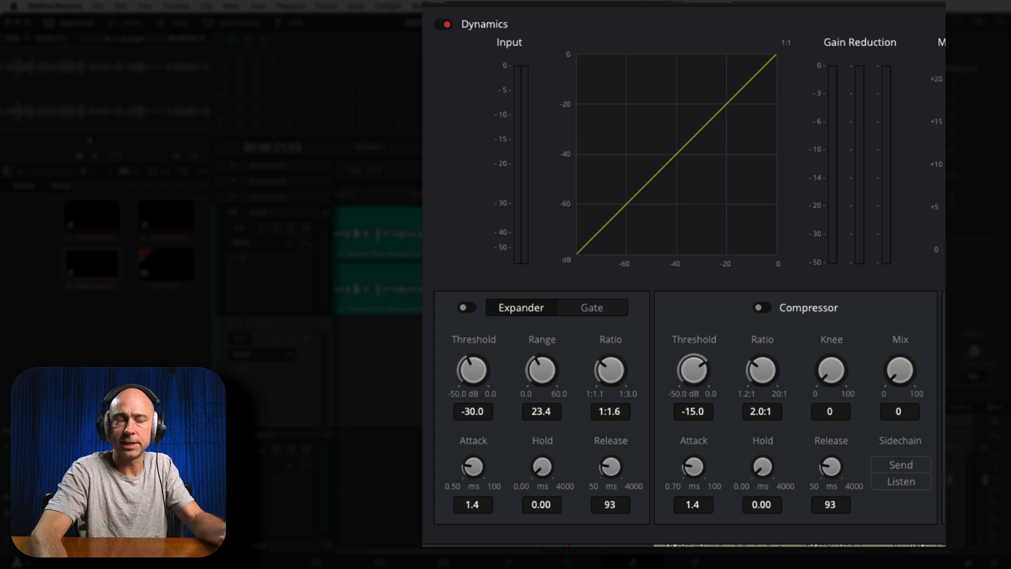
pyautogui.click(397, 195)
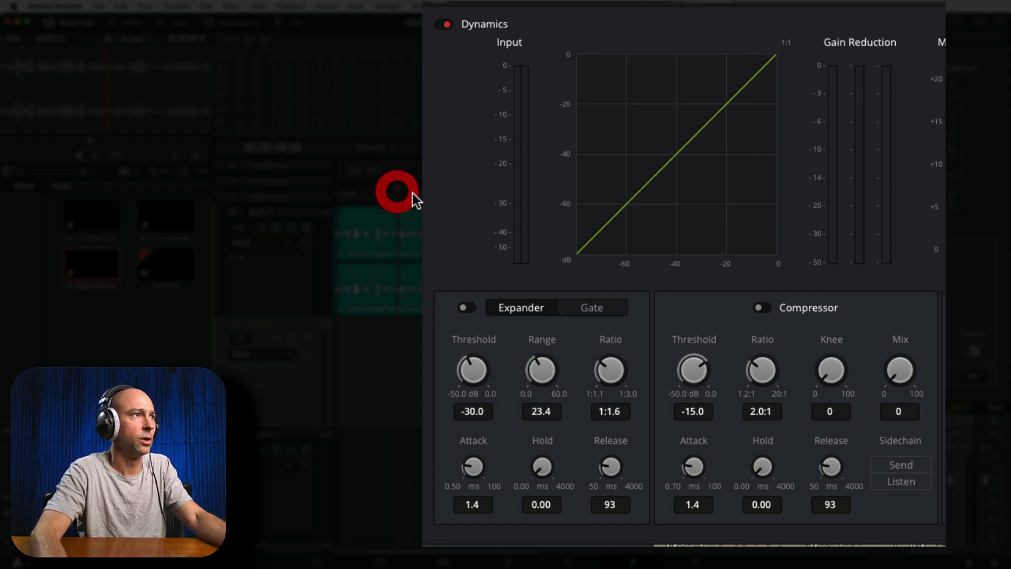
pyautogui.click(466, 308)
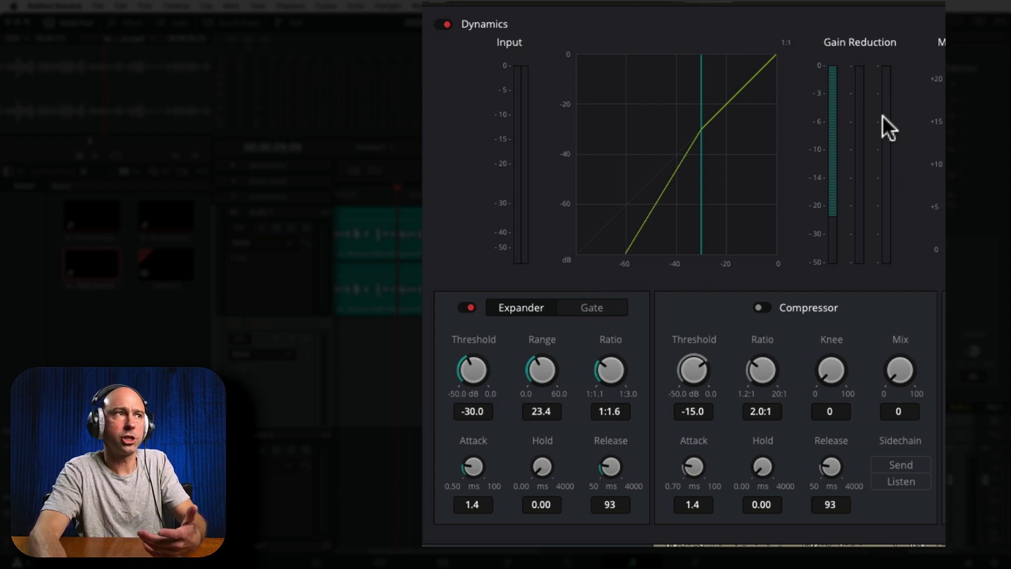
pyautogui.click(836, 80)
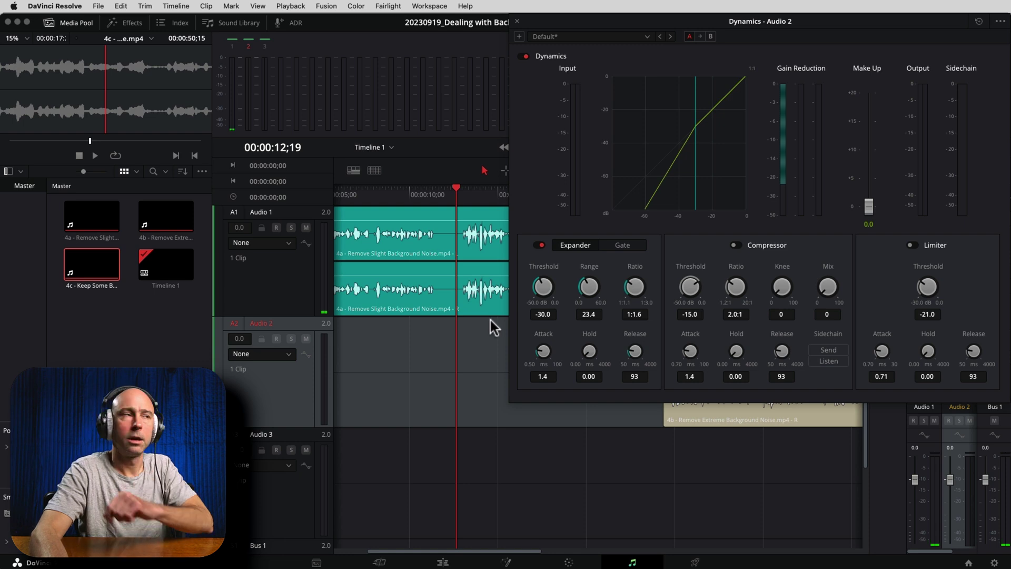
# Close the Audio 2 dynamics window and open the dynamics for Audio 1 instead
pyautogui.click(792, 24)
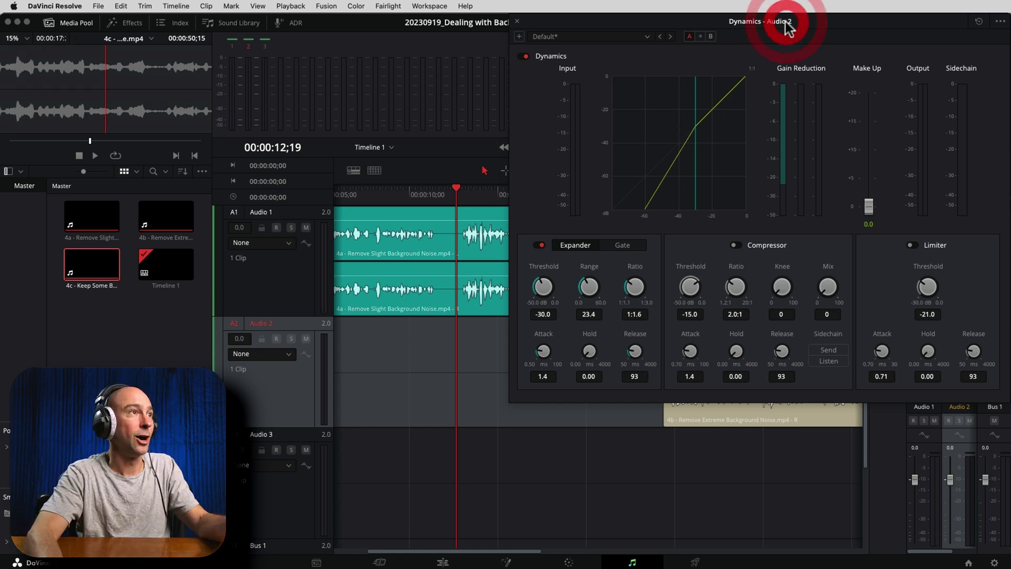
pyautogui.click(518, 21)
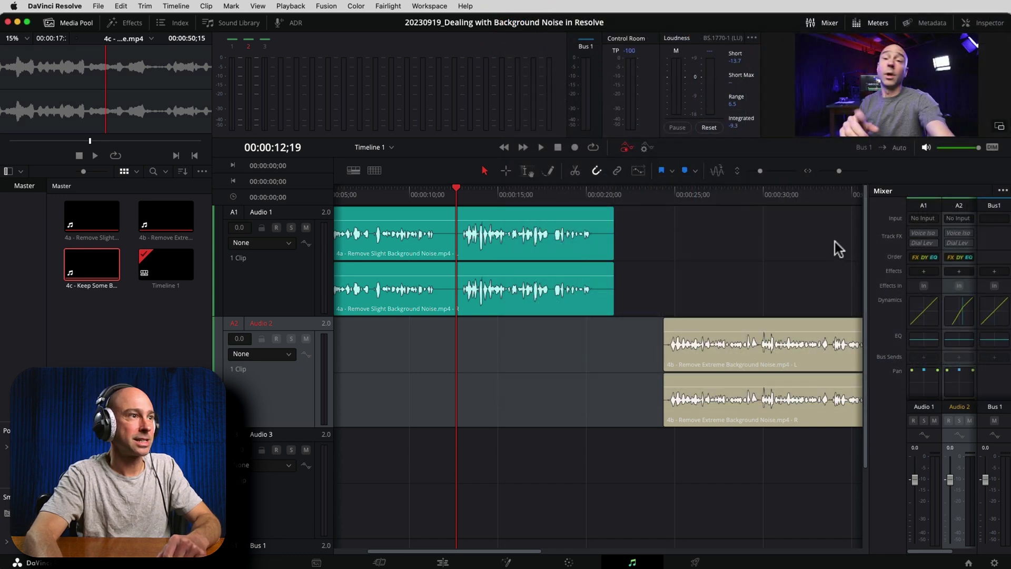
pyautogui.doubleClick(927, 316)
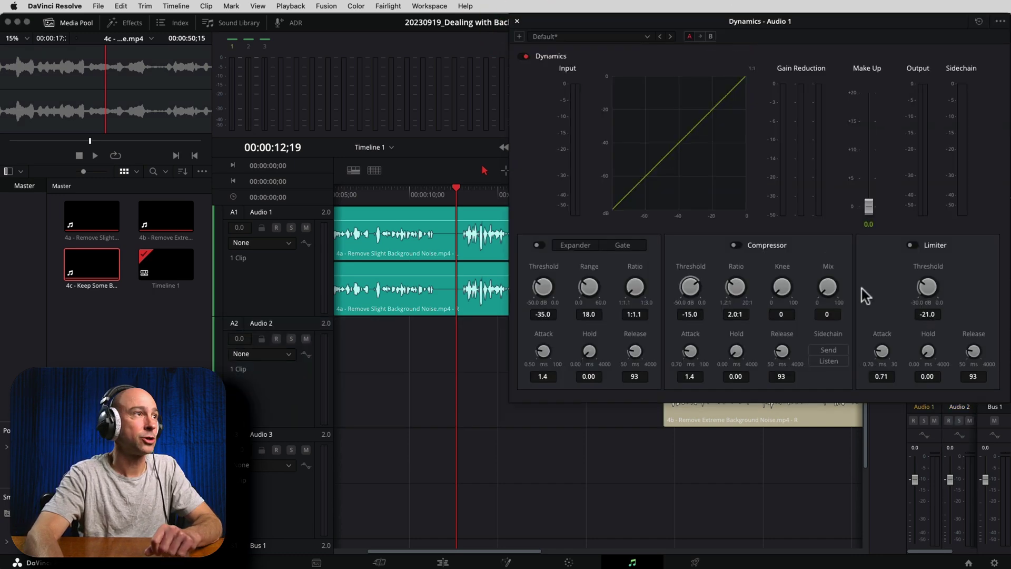
# Enable the Audio 1 expander with a threshold of about -30.1 dB and a ratio of 1:1.7
pyautogui.click(538, 250)
pyautogui.moveTo(564, 296); pyautogui.dragTo(568, 289)
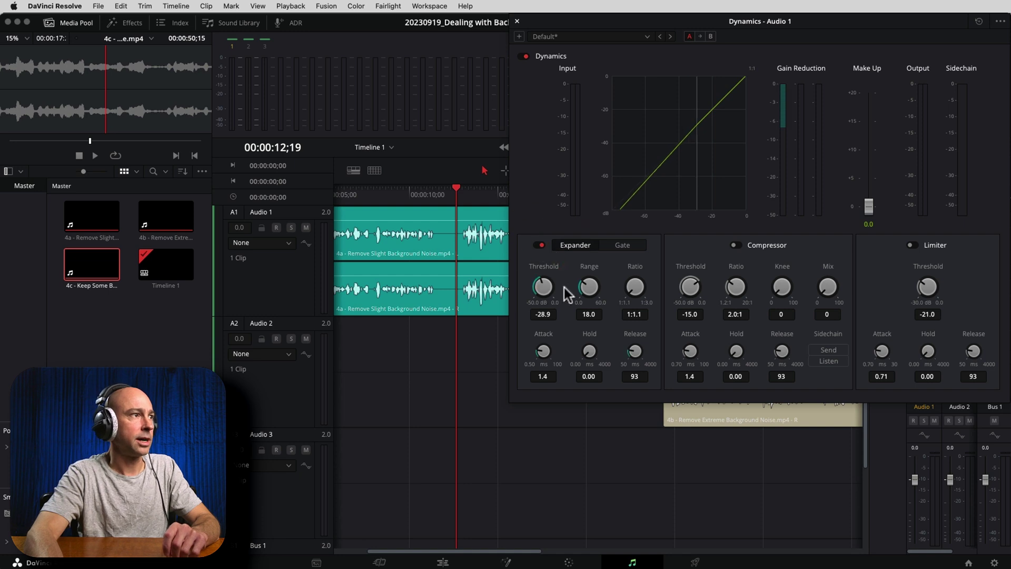
pyautogui.click(543, 288)
pyautogui.moveTo(635, 287); pyautogui.dragTo(665, 290)
# Play the Audio 1 clip from about 10 seconds with the expander active, replaying the same passage
pyautogui.click(413, 195)
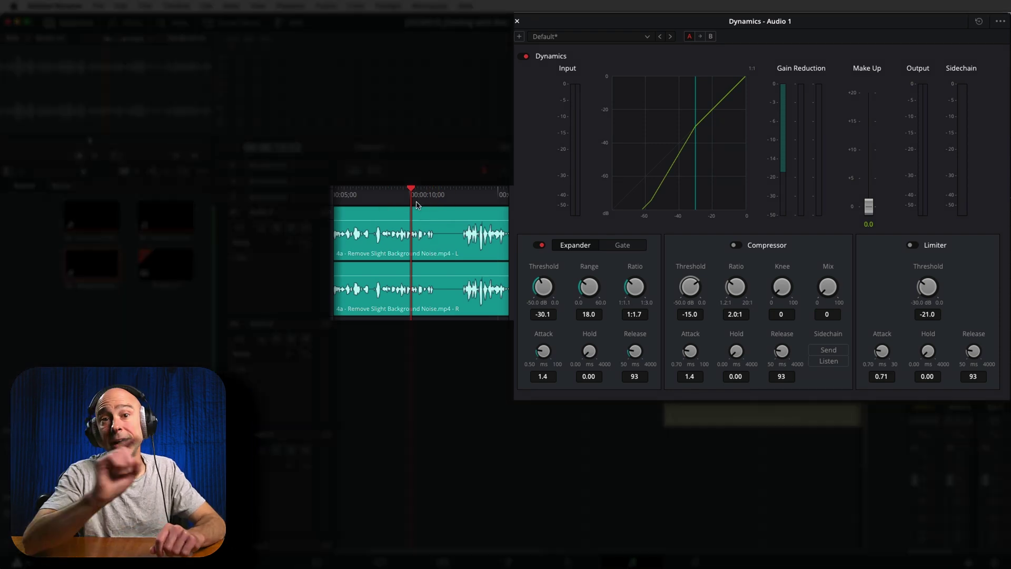
pyautogui.press('space')
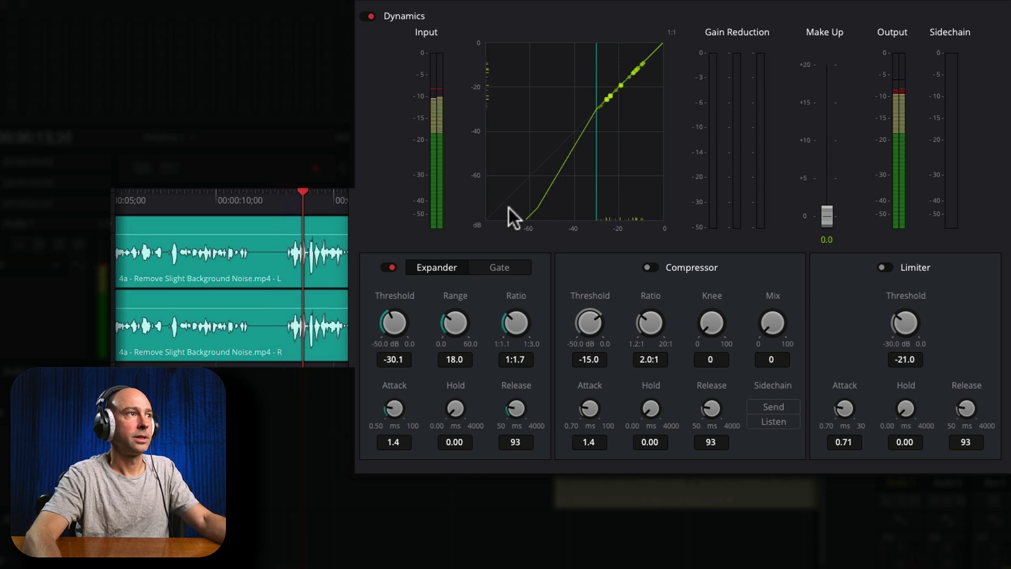
pyautogui.click(231, 200)
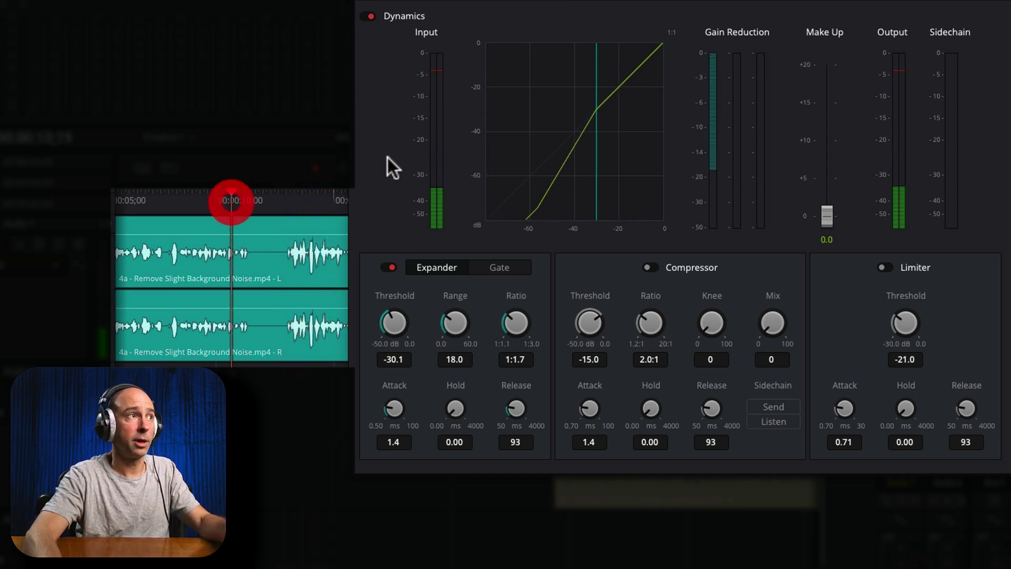
# Play the passage at about 10 seconds with the Audio 1 dynamics bypassed and again with them re-enabled to compare
pyautogui.click(370, 16)
pyautogui.click(217, 199)
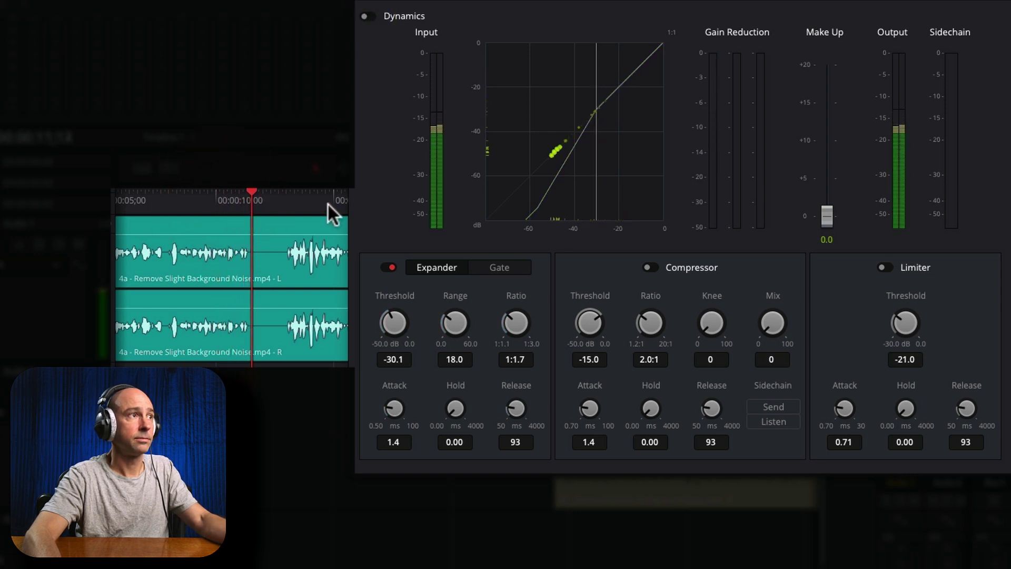
pyautogui.press('space')
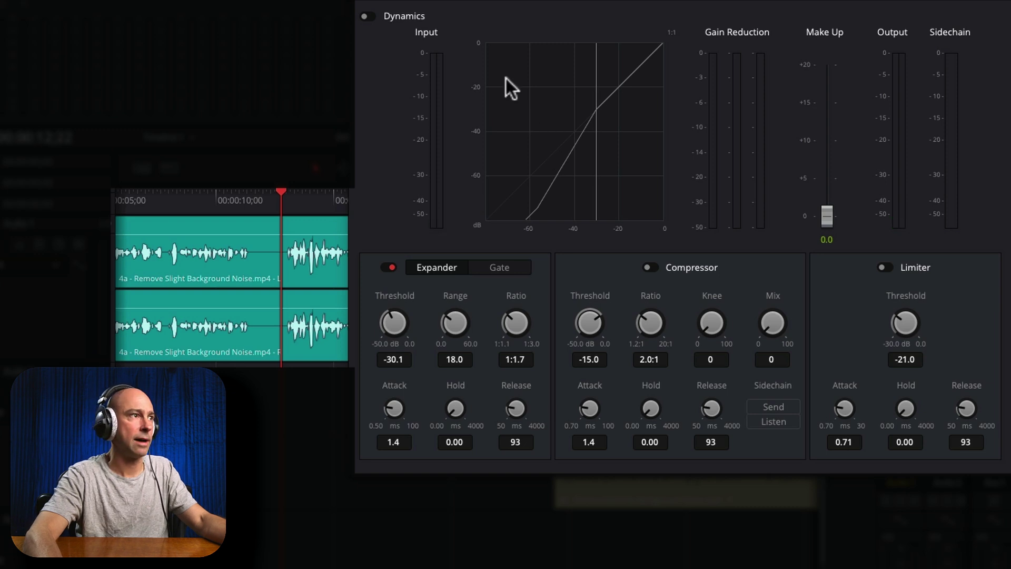
pyautogui.click(225, 196)
pyautogui.click(364, 15)
pyautogui.press('space')
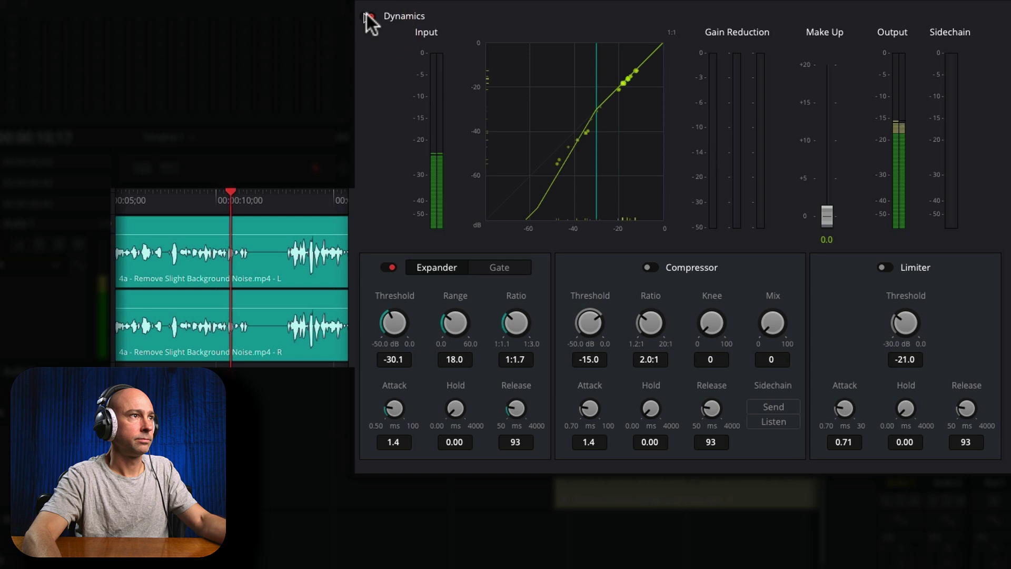
pyautogui.press('space')
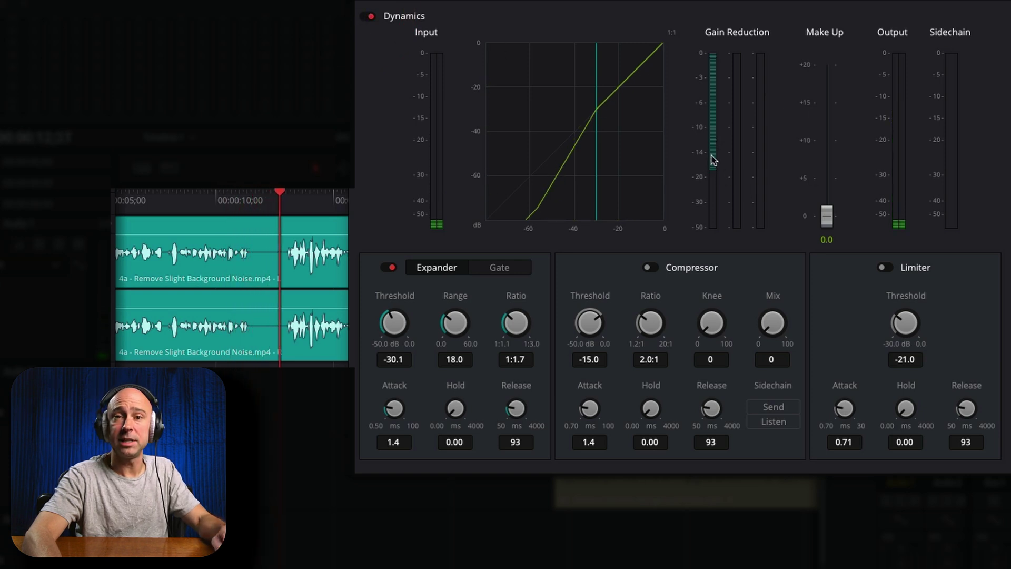
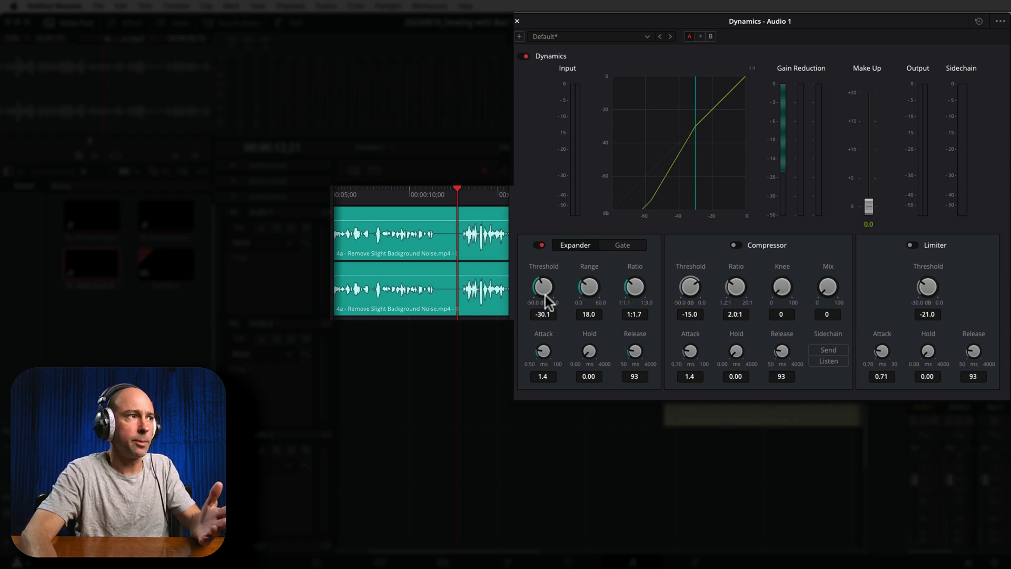
# Set the Audio 1 expander's ratio to 1:1.1 and its threshold to about -26.1 dB
pyautogui.moveTo(548, 277); pyautogui.dragTo(543, 271)
pyautogui.moveTo(636, 271); pyautogui.dragTo(639, 275)
pyautogui.moveTo(547, 295); pyautogui.dragTo(570, 285)
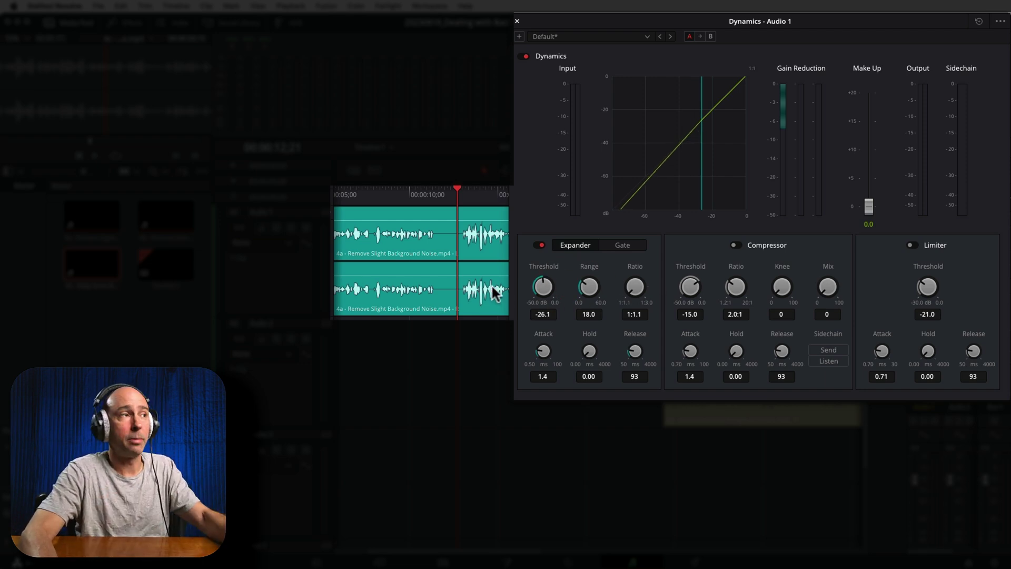
# Set the Audio 1 expander's ratio to 1:1.6 and raise its threshold to about -18.7 dB, playing the clip from about 3 seconds
pyautogui.click(346, 195)
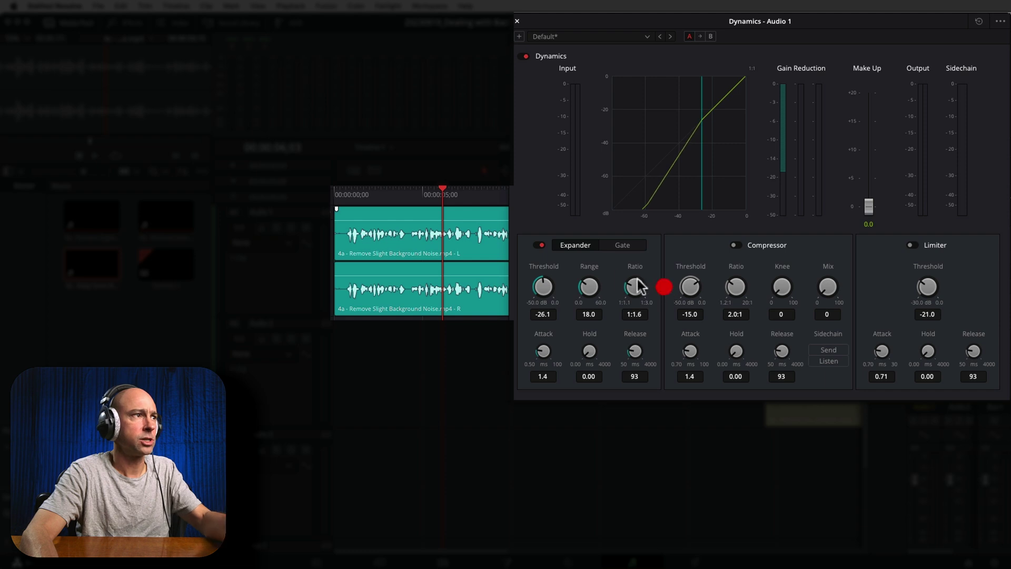
pyautogui.moveTo(551, 285); pyautogui.dragTo(565, 289)
pyautogui.click(390, 199)
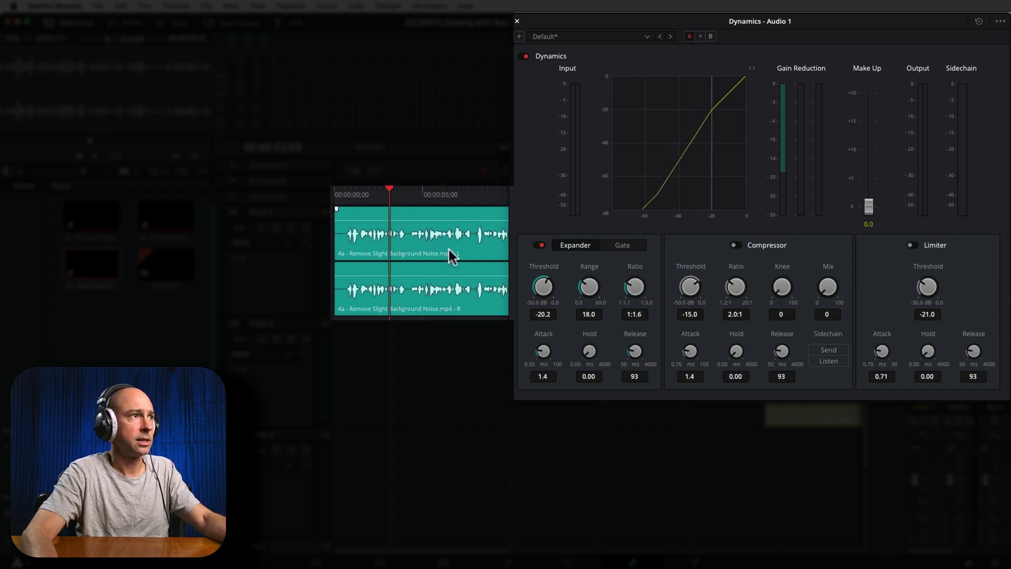
pyautogui.press('space')
pyautogui.moveTo(545, 291); pyautogui.dragTo(549, 286)
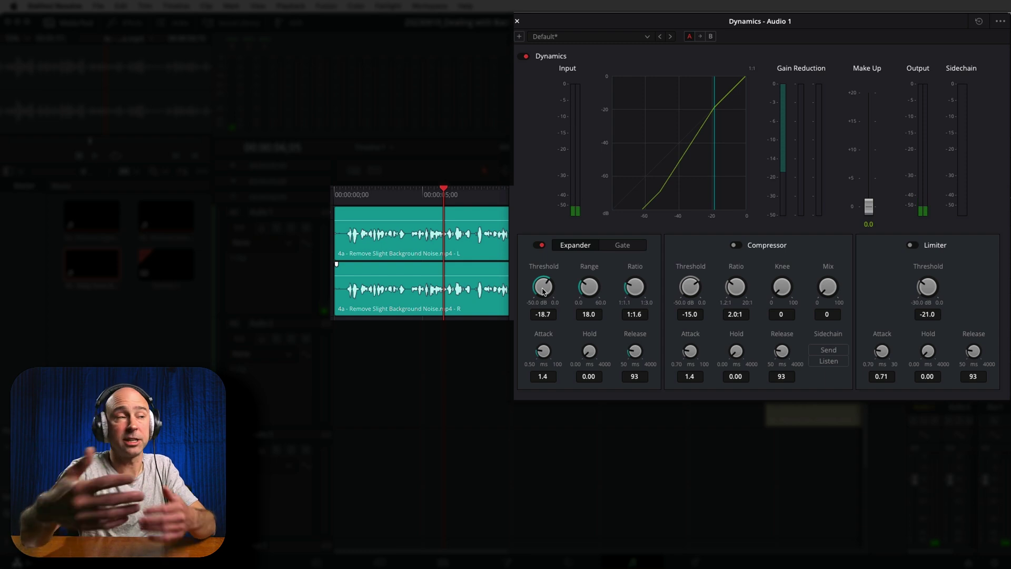
# Lower the Audio 1 expander's threshold to about -30.9 dB and switch the processor to Gate mode
pyautogui.moveTo(543, 289); pyautogui.dragTo(521, 294)
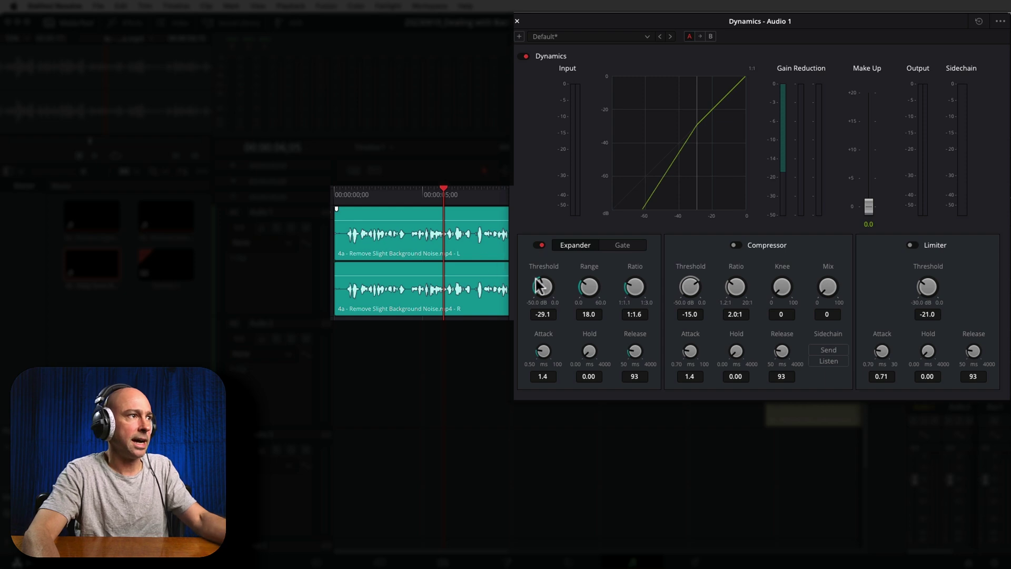
pyautogui.moveTo(541, 289); pyautogui.dragTo(542, 288)
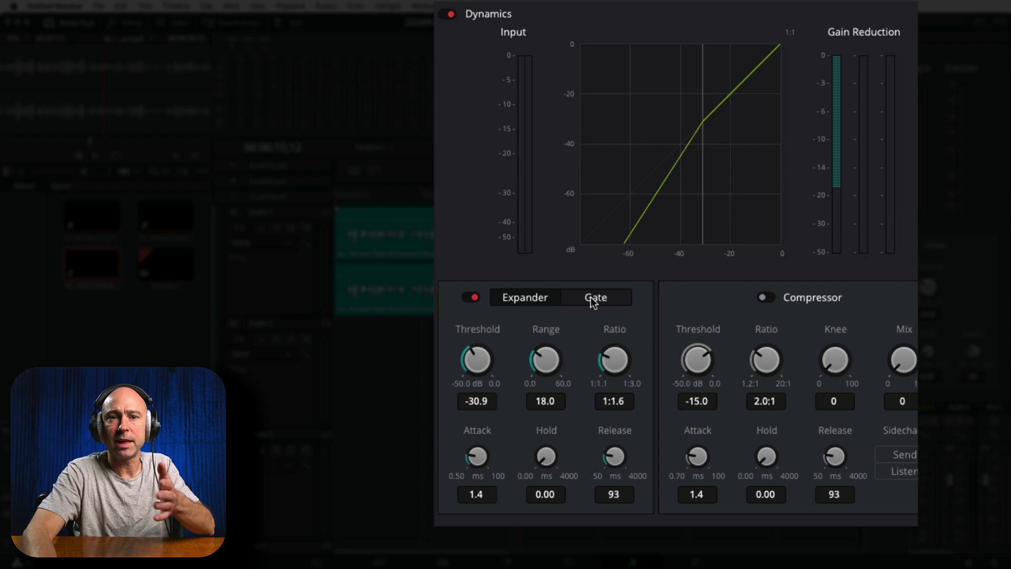
pyautogui.click(591, 296)
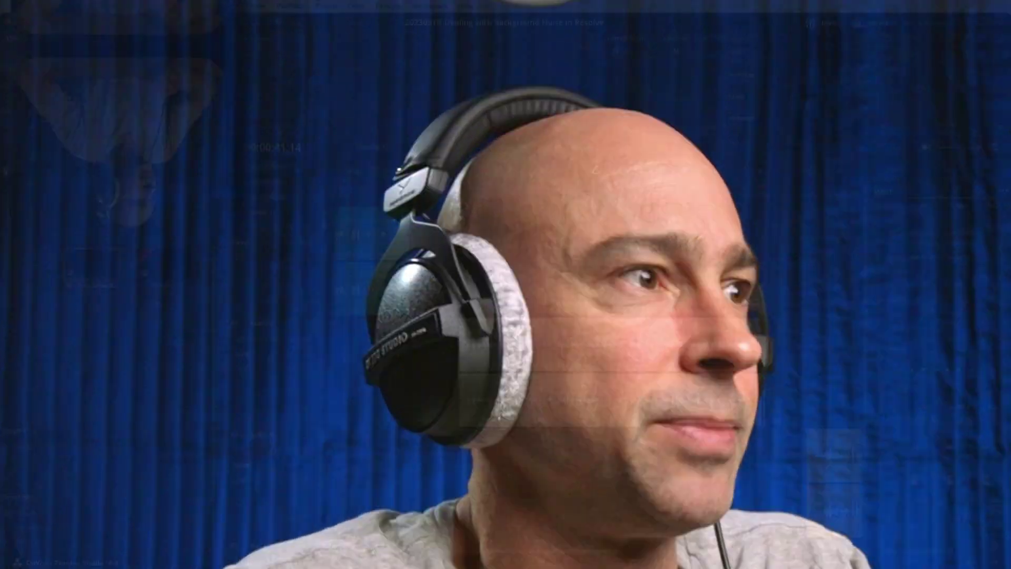
# Place the playhead at the start of the "4b - Remove Extreme Background Noise" clip and select the Audio 2 track
pyautogui.click(458, 190)
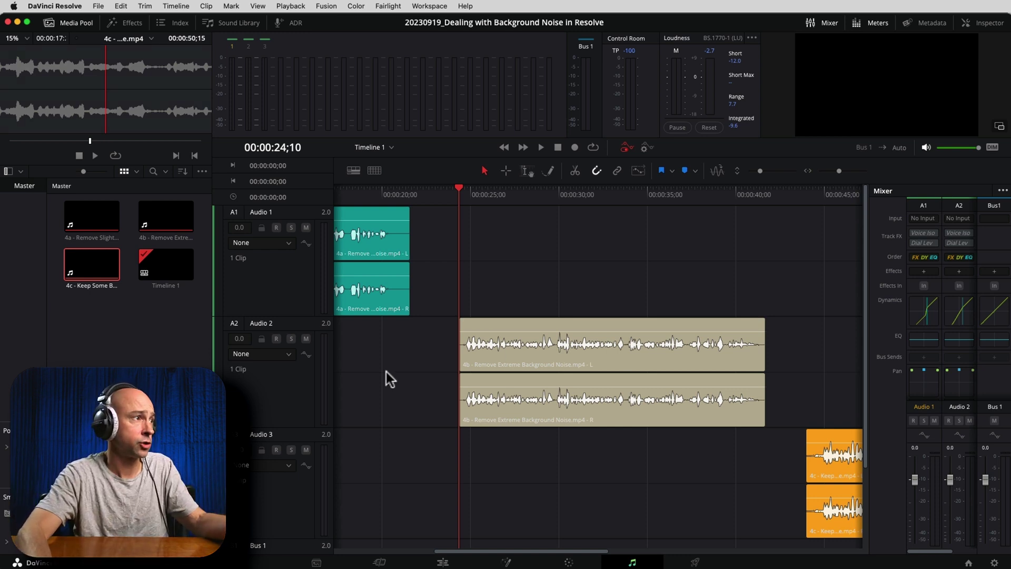
pyautogui.click(302, 384)
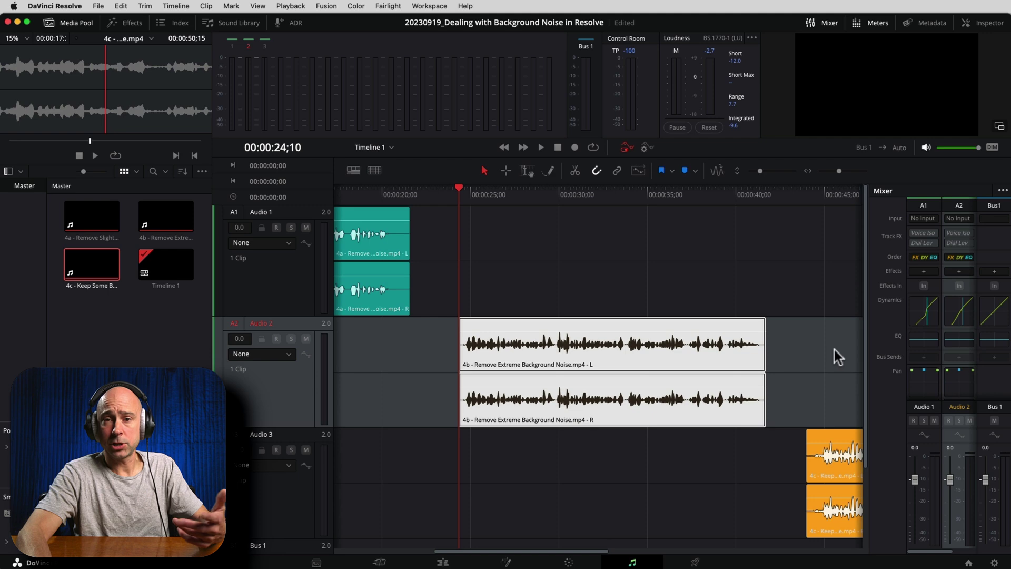
# Select the "4b - Remove Extreme Background Noise" clip and toggle its clip-level Voice Isolation on and back off
pyautogui.moveTo(970, 235)
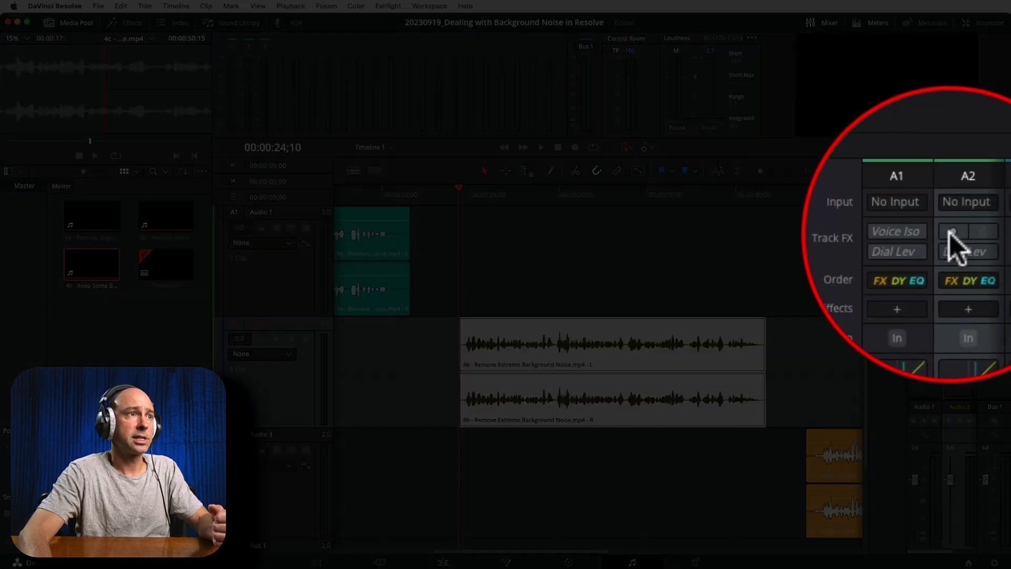
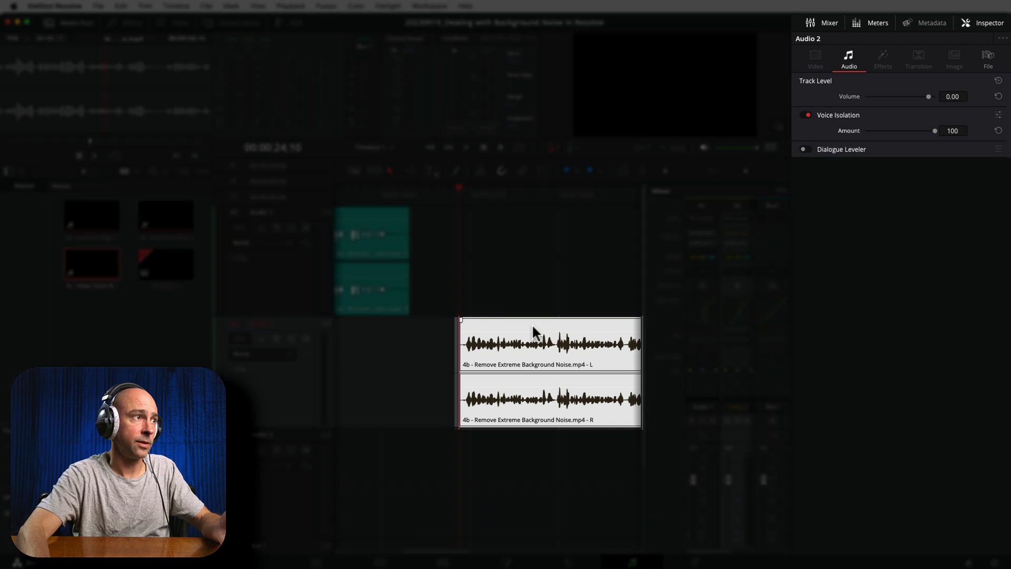
pyautogui.click(530, 327)
pyautogui.click(420, 350)
pyautogui.click(492, 327)
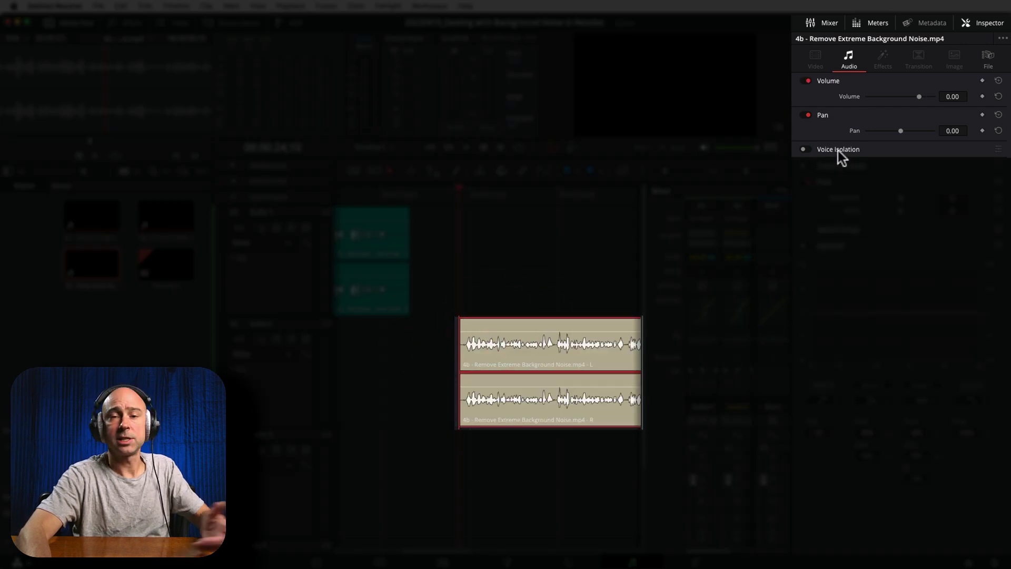
pyautogui.click(805, 149)
pyautogui.click(805, 149)
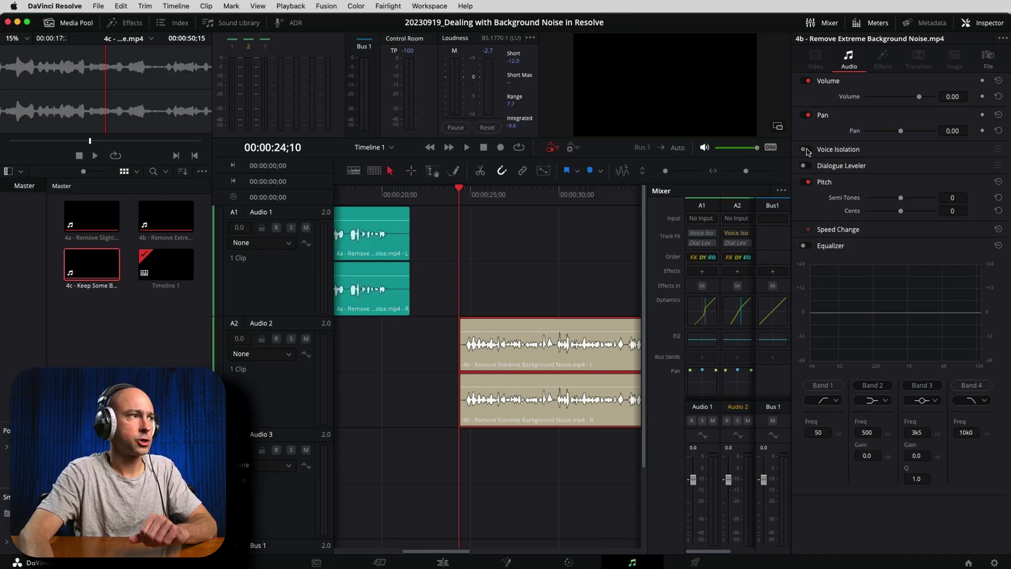
# Select the Audio 2 track and toggle its track-level Voice Isolation off and back on
pyautogui.click(281, 384)
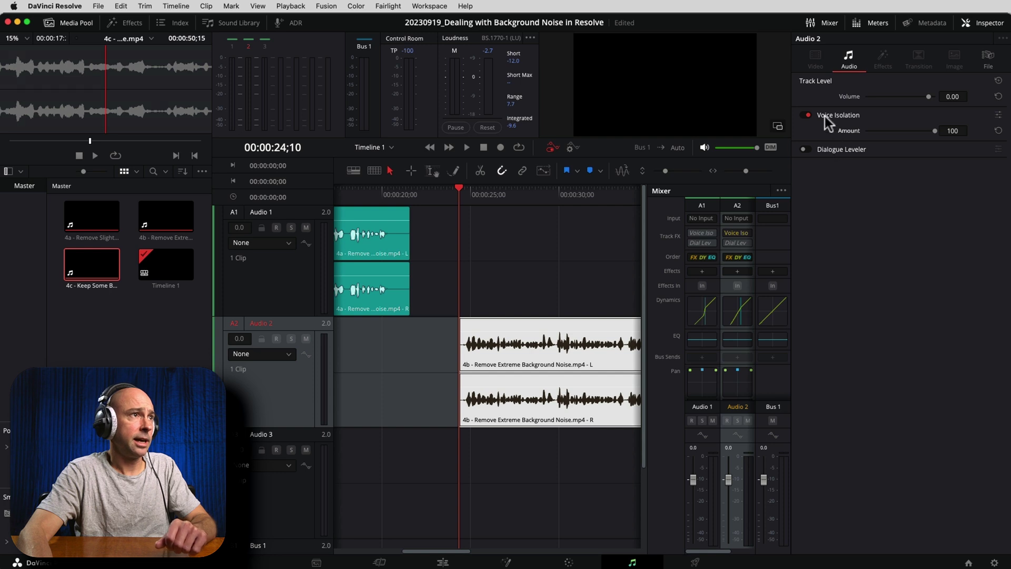
pyautogui.click(805, 115)
pyautogui.click(807, 114)
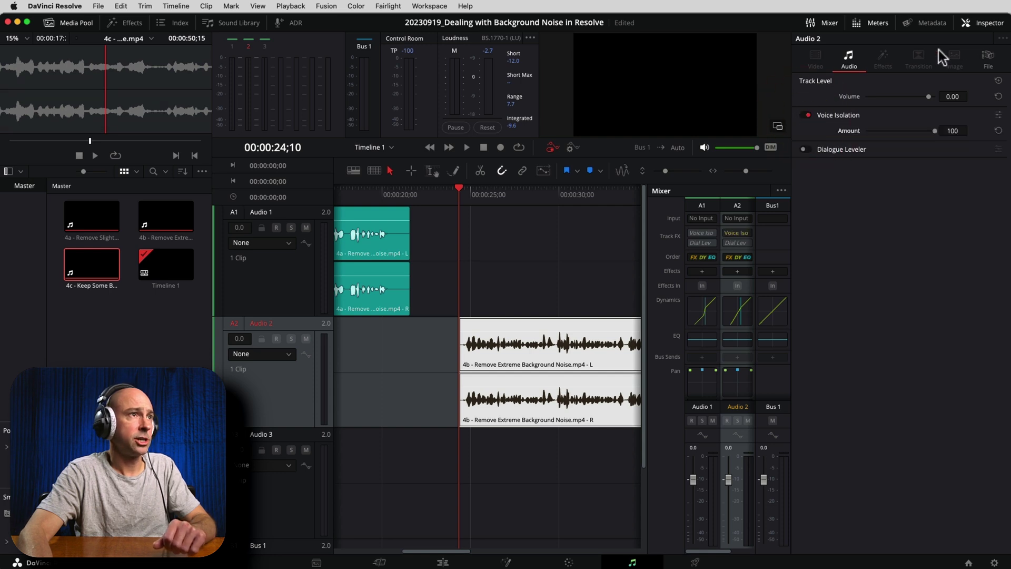
# Open the Audio 2 track's Voice Isolation settings and lower the amount to 76 while playing the 4b clip
pyautogui.click(989, 25)
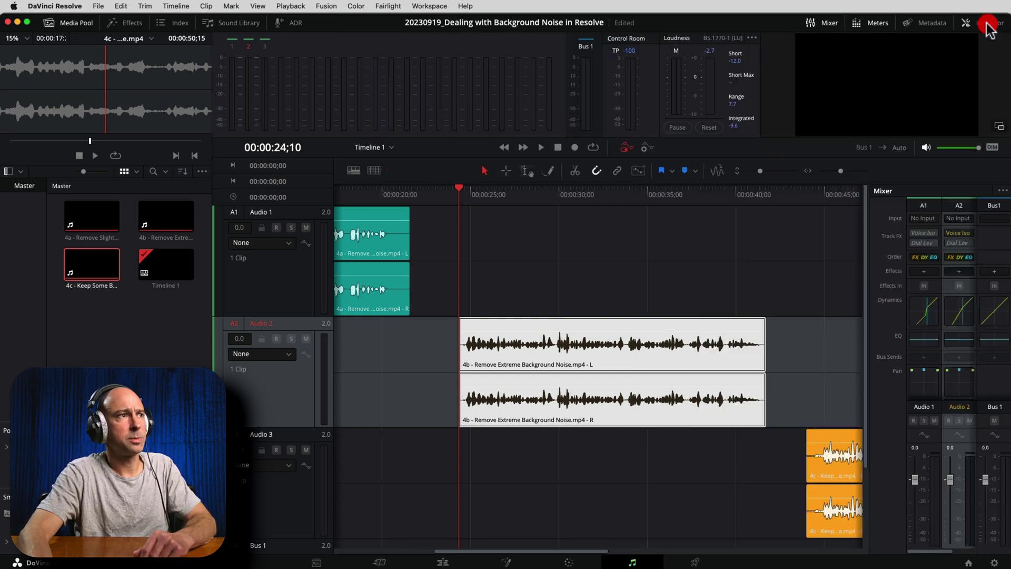
pyautogui.click(967, 234)
pyautogui.moveTo(546, 221); pyautogui.dragTo(796, 163)
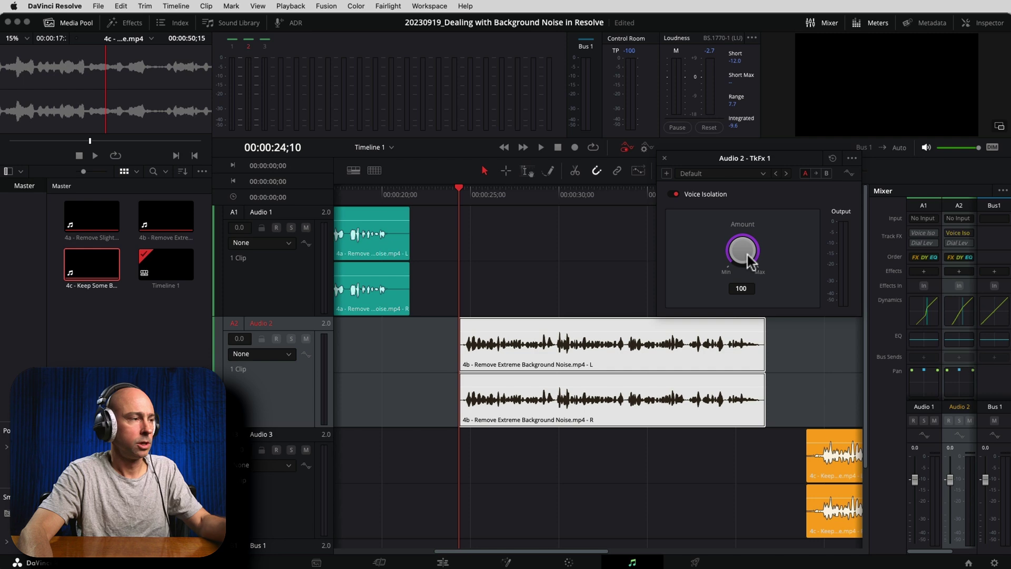
pyautogui.press('space')
pyautogui.moveTo(748, 255); pyautogui.dragTo(744, 254)
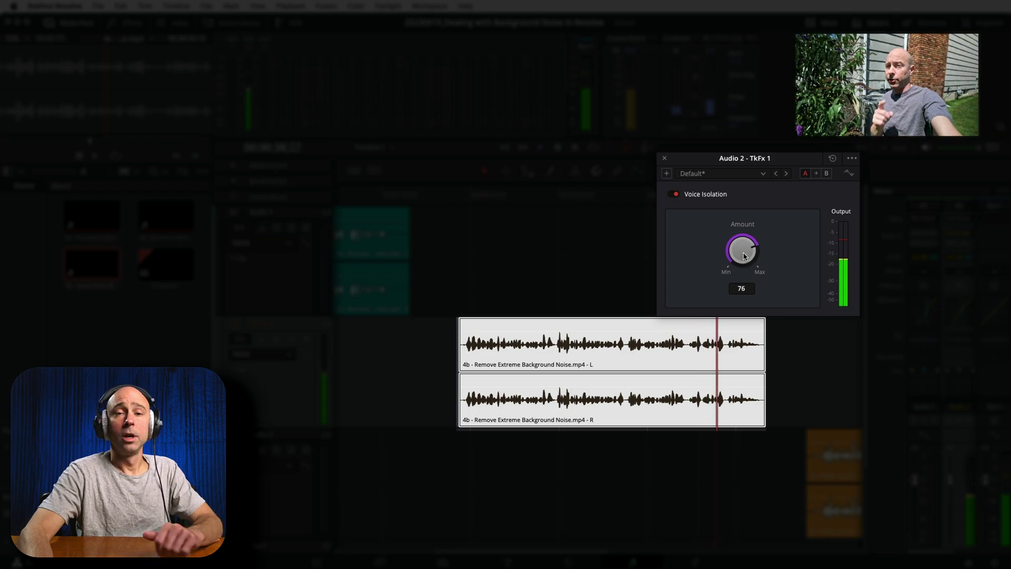
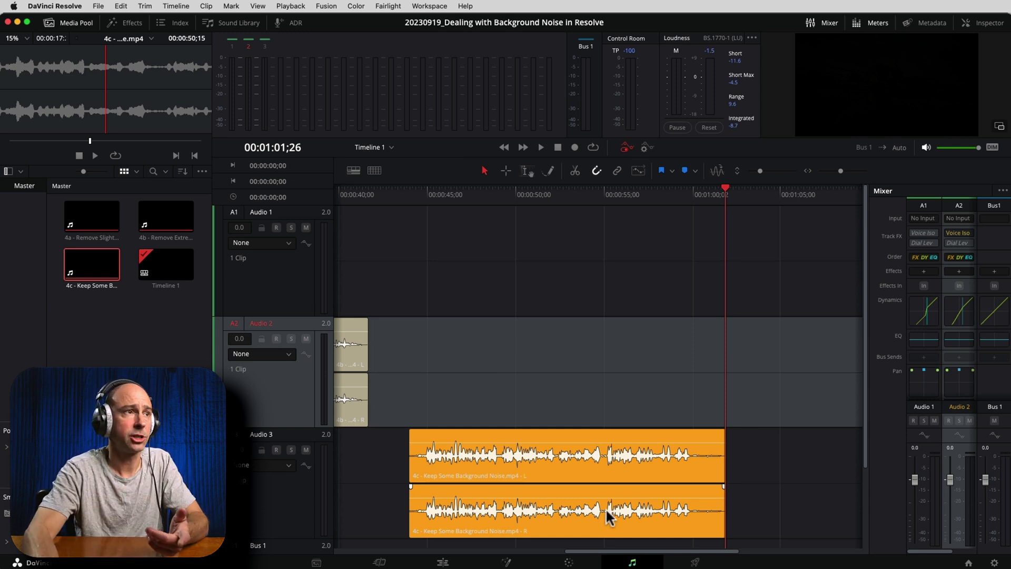
# Add the Noise Reduction effect to the Audio 3 track and close its settings
pyautogui.moveTo(925, 550); pyautogui.dragTo(948, 550)
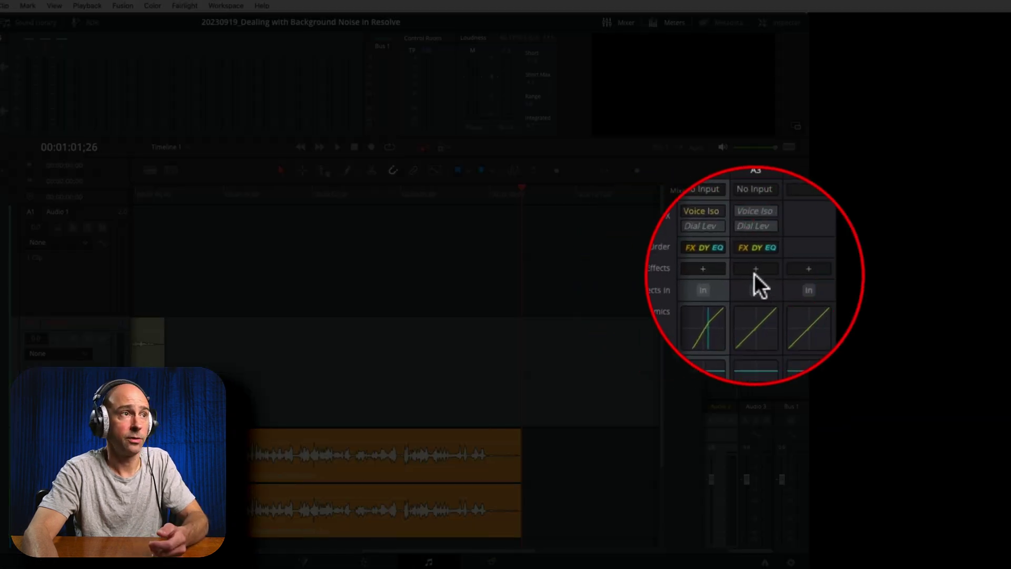
pyautogui.click(756, 270)
pyautogui.moveTo(792, 451)
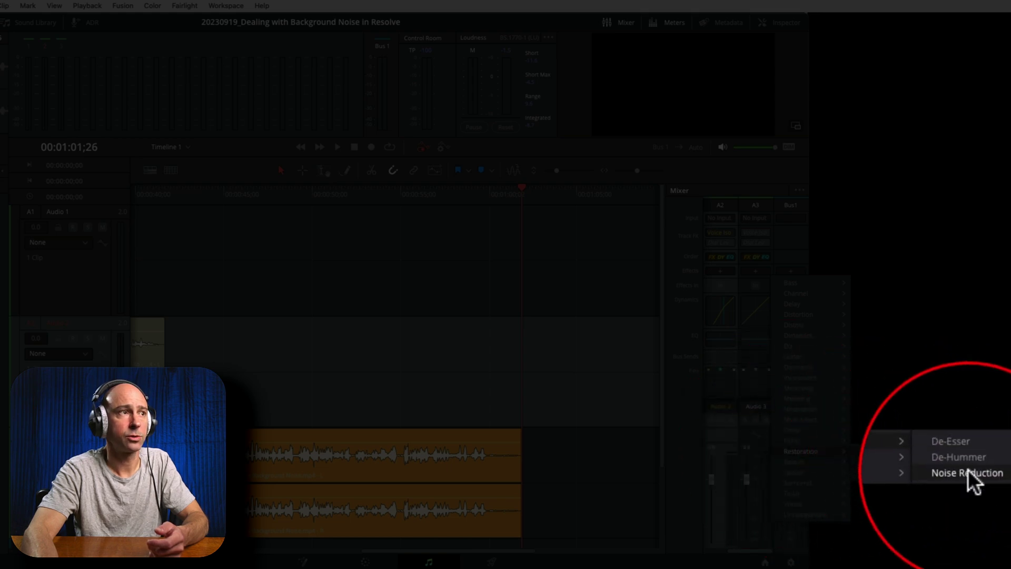
pyautogui.click(968, 468)
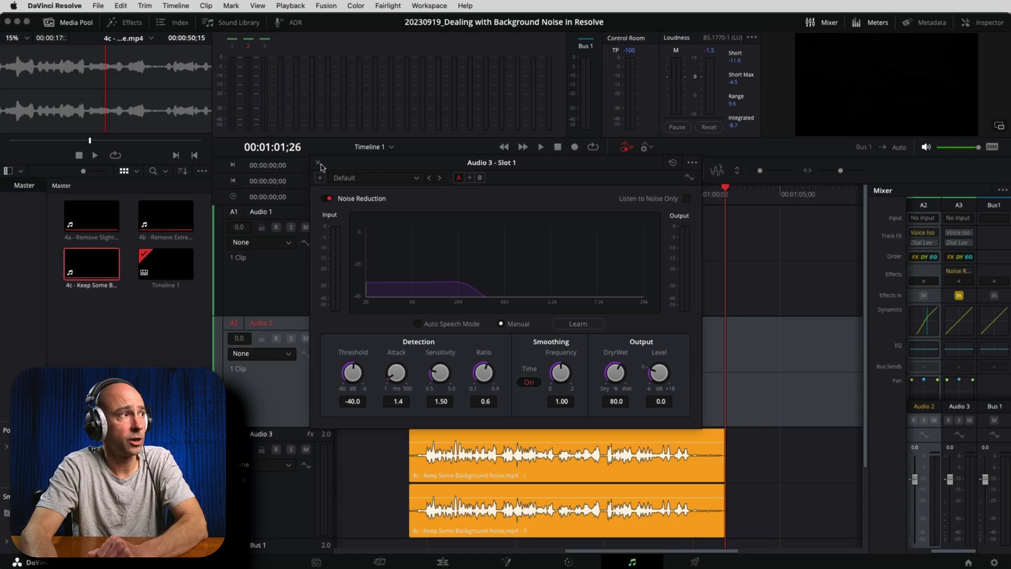
pyautogui.click(319, 163)
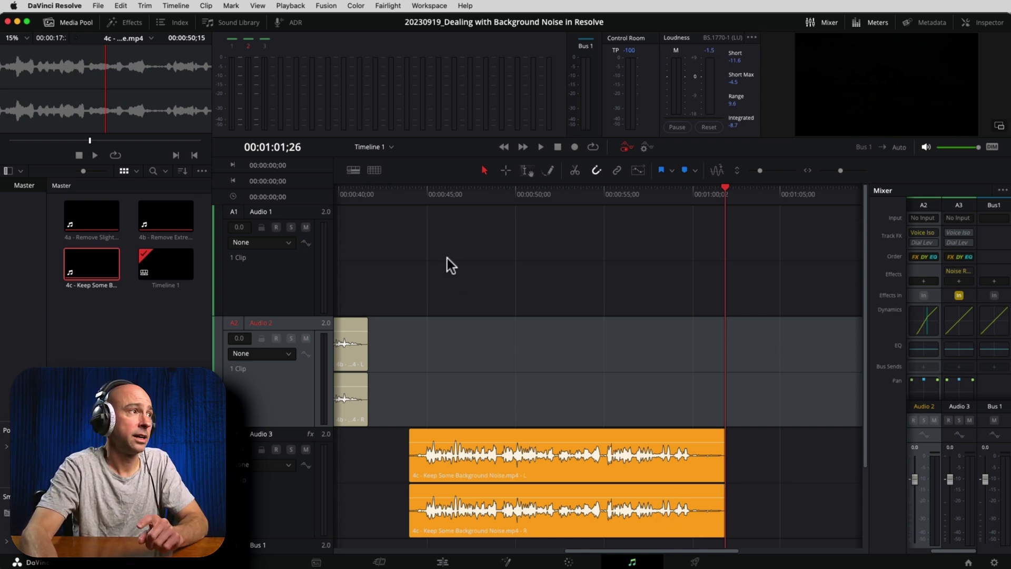
# Move the playhead near the start of the 4c clip, replace Audio 3's Noise Reduction with Voice Isolation and open its settings
pyautogui.click(420, 194)
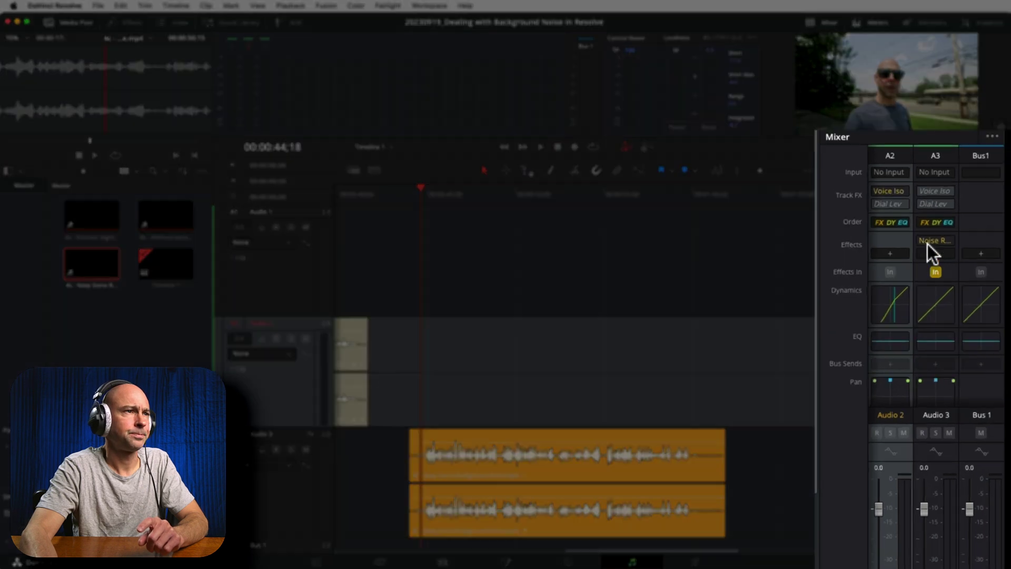
pyautogui.moveTo(960, 273)
pyautogui.click(935, 217)
pyautogui.click(950, 233)
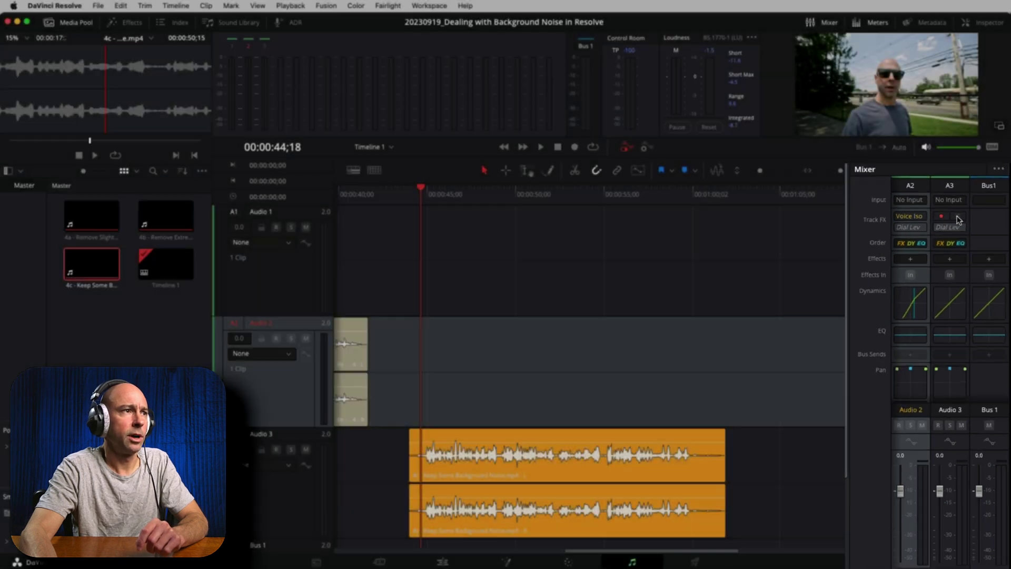
pyautogui.click(928, 161)
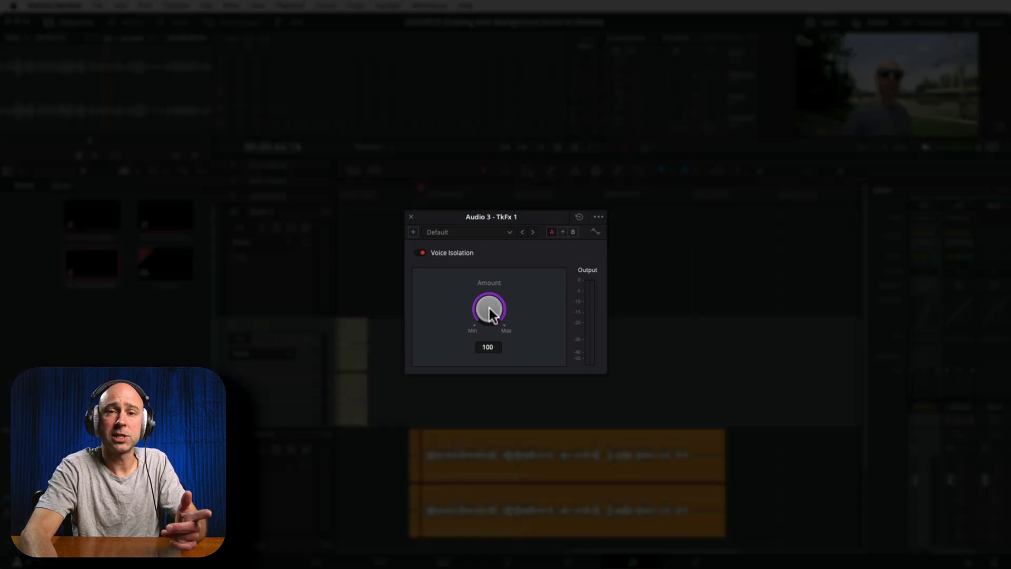
# Play the 4c clip with Audio 3's Voice Isolation amount at 0, 30 and 20, toggling the effect to compare the sound
pyautogui.moveTo(488, 308); pyautogui.dragTo(334, 323)
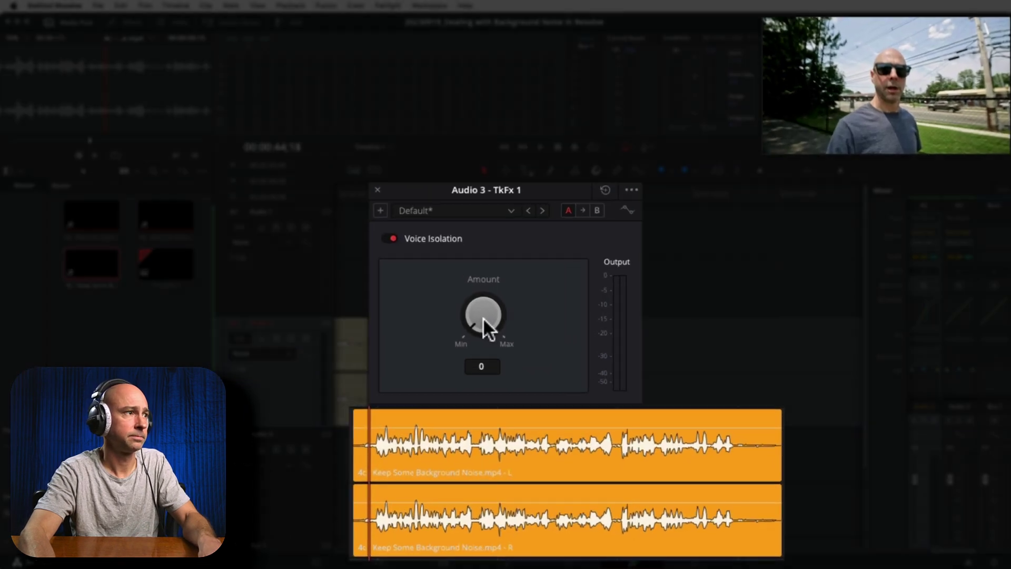
pyautogui.press('space')
pyautogui.moveTo(484, 310); pyautogui.dragTo(485, 345)
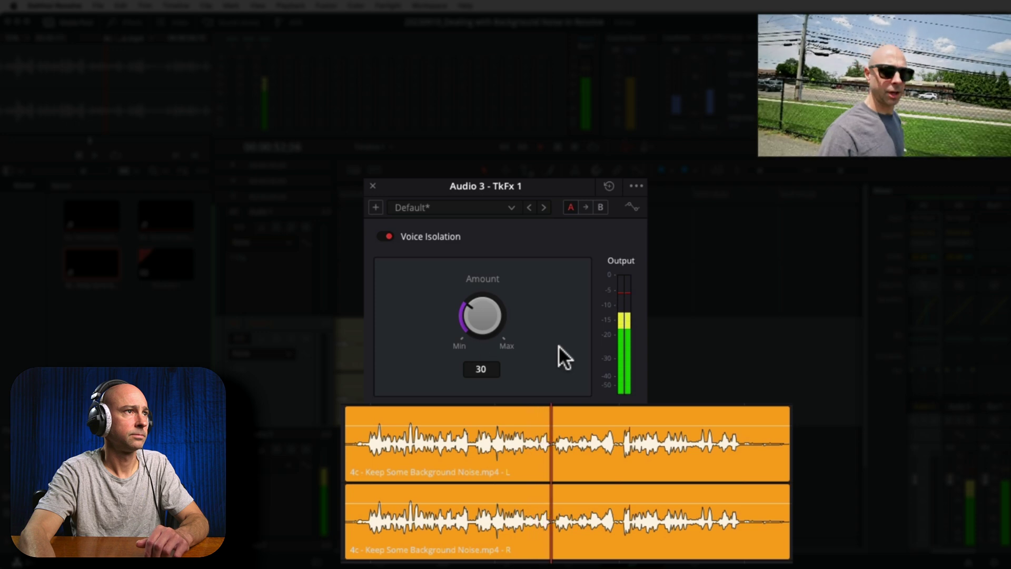
pyautogui.moveTo(474, 317); pyautogui.dragTo(468, 320)
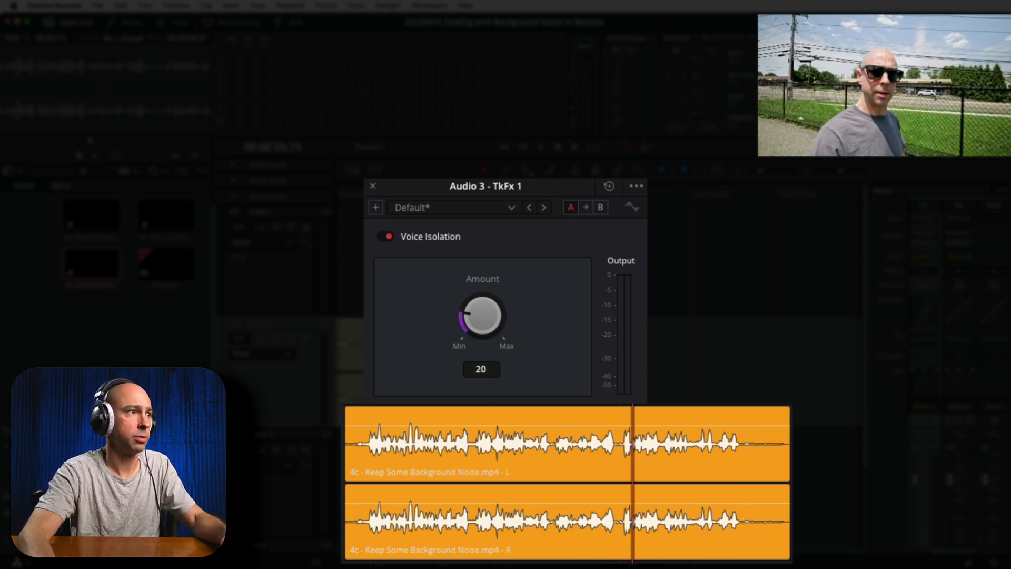
pyautogui.click(385, 237)
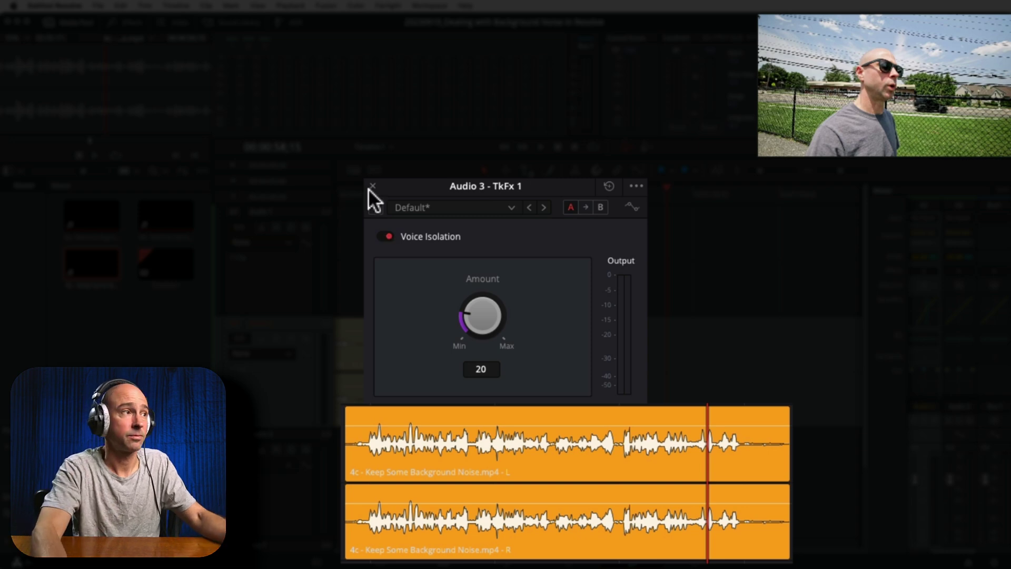
# Raise Audio 3's Voice Isolation amount to 100, stop playback, close the settings and turn the effect off
pyautogui.moveTo(463, 311); pyautogui.dragTo(545, 316)
pyautogui.press('space')
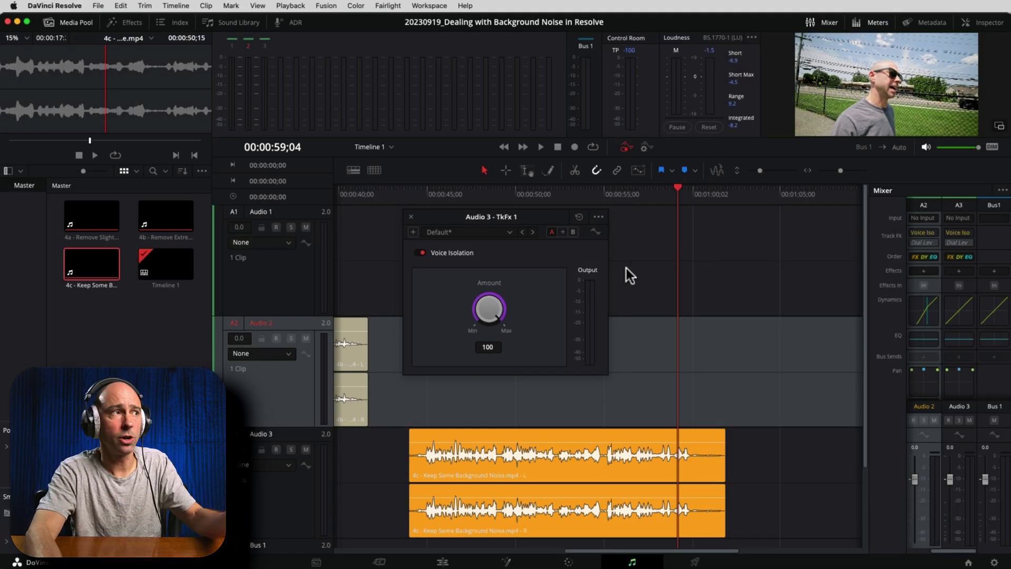
pyautogui.click(411, 217)
pyautogui.click(951, 232)
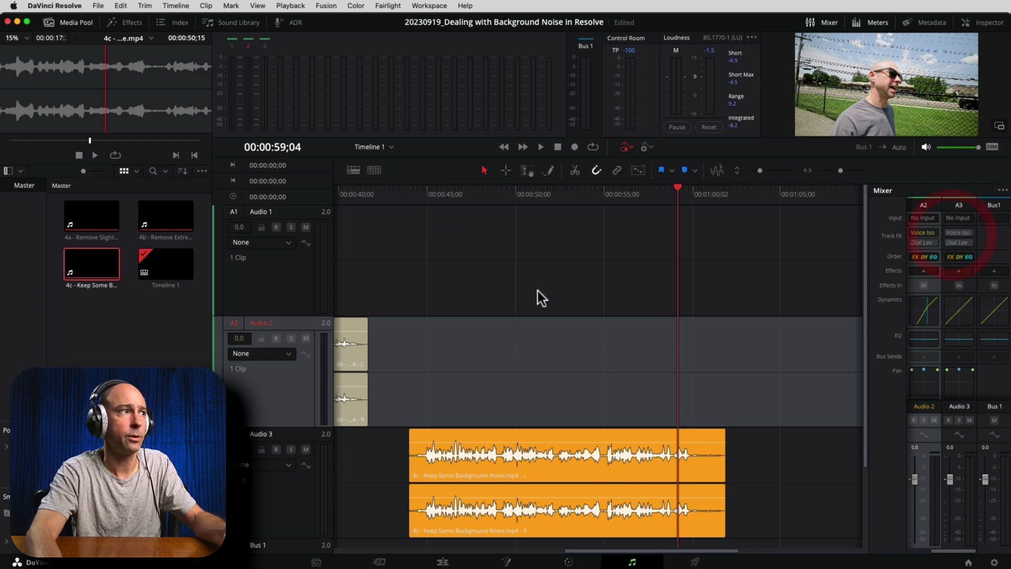
# Return the playhead to the 4c clip's start and enable Audio 3's expander with threshold -28.5 dB and ratio 1:1.6
pyautogui.click(411, 204)
pyautogui.doubleClick(966, 321)
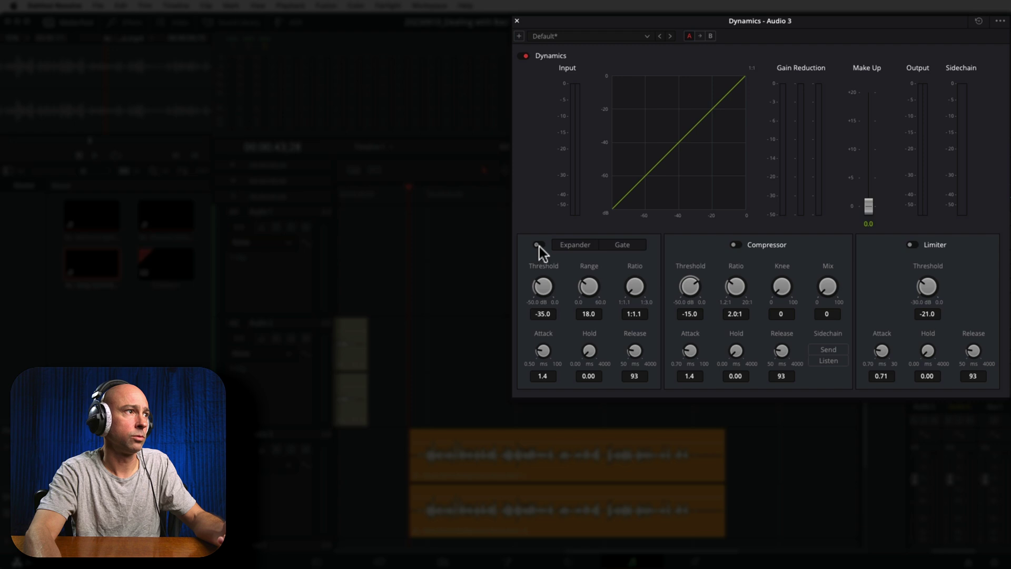
pyautogui.click(538, 244)
pyautogui.moveTo(553, 290); pyautogui.dragTo(569, 291)
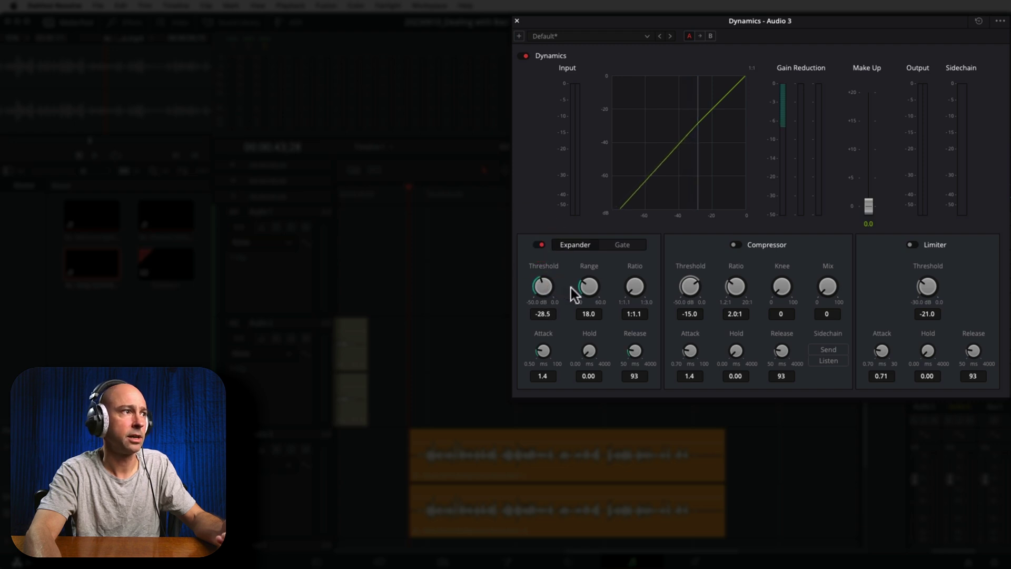
pyautogui.moveTo(635, 287); pyautogui.dragTo(655, 284)
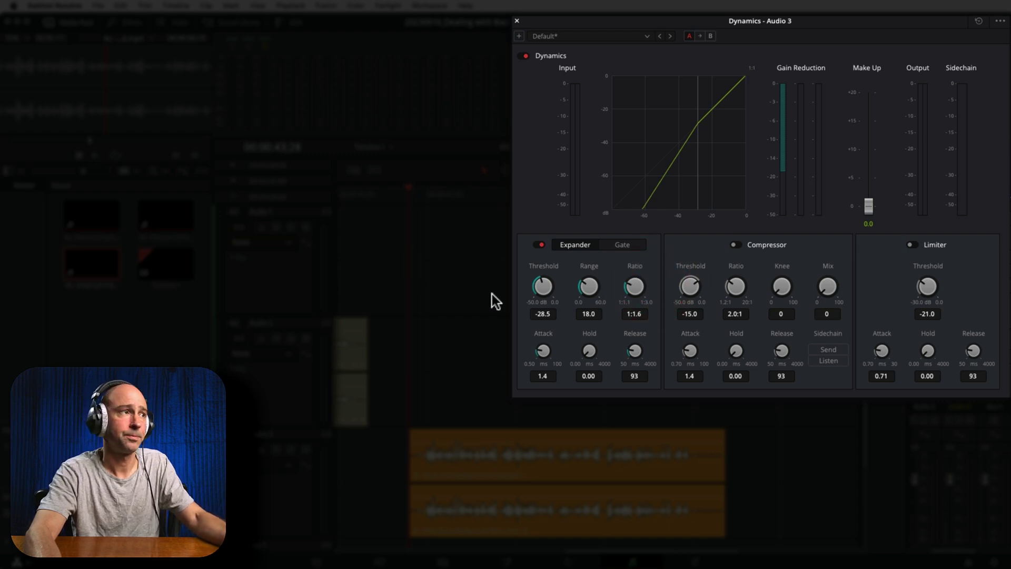
# While playing the 4c clip, set the expander's ratio to 1:1.8, threshold to about -17.4 dB, hold to 209 ms and release to 179 ms
pyautogui.press('space')
pyautogui.moveTo(634, 287); pyautogui.dragTo(643, 290)
pyautogui.moveTo(548, 286)
pyautogui.mouseDown()
pyautogui.moveTo(559, 293)
pyautogui.moveTo(543, 288)
pyautogui.mouseUp()
pyautogui.moveTo(589, 350)
pyautogui.mouseDown()
pyautogui.moveTo(656, 354)
pyautogui.moveTo(639, 343)
pyautogui.moveTo(605, 350)
pyautogui.mouseUp()
pyautogui.moveTo(542, 289); pyautogui.dragTo(550, 292)
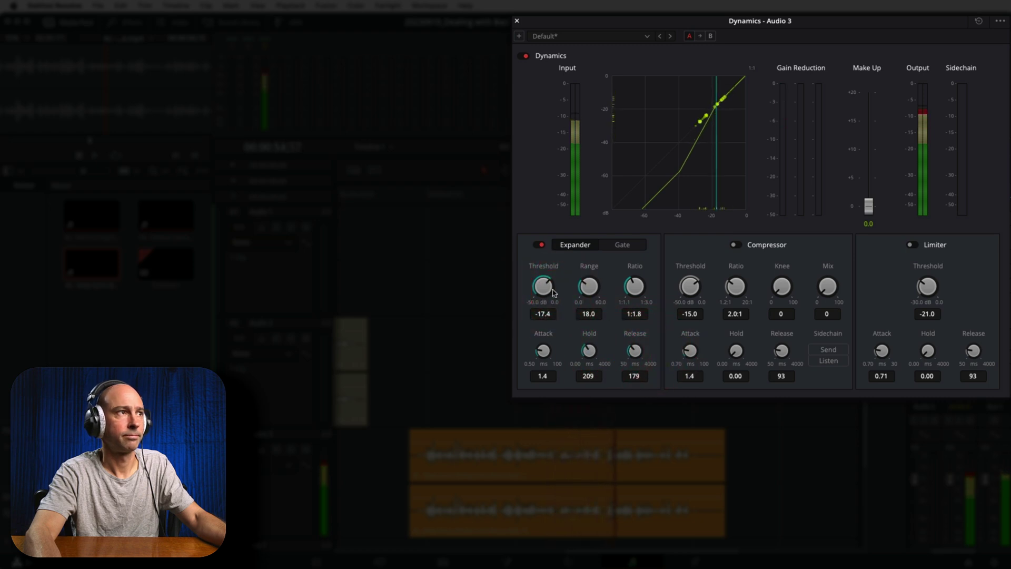